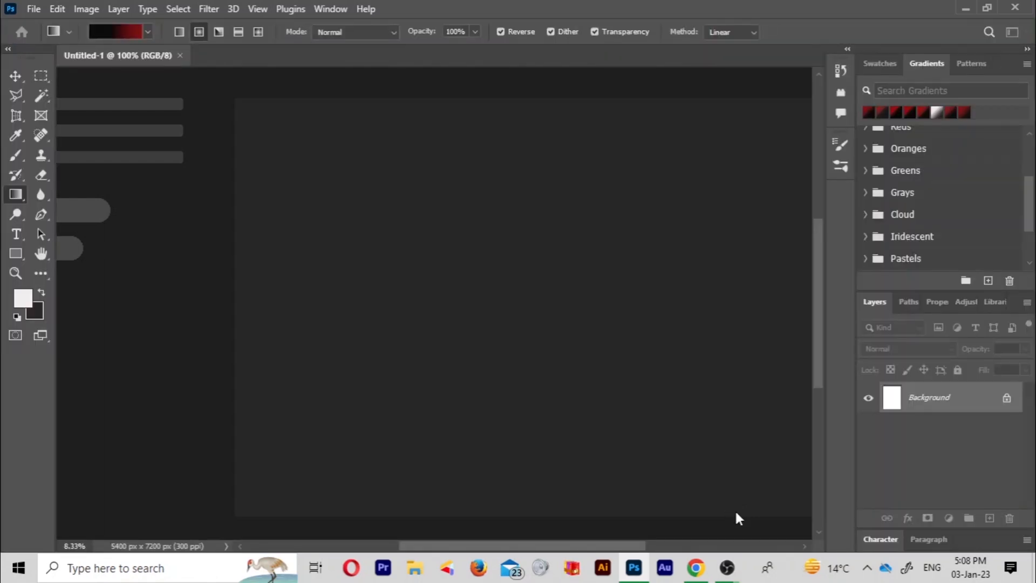
# Create a new RGB poster document, 18 by 24 inches at 300 pixels/inch with a white background.
pyautogui.hotkey('ctrl', 'n')
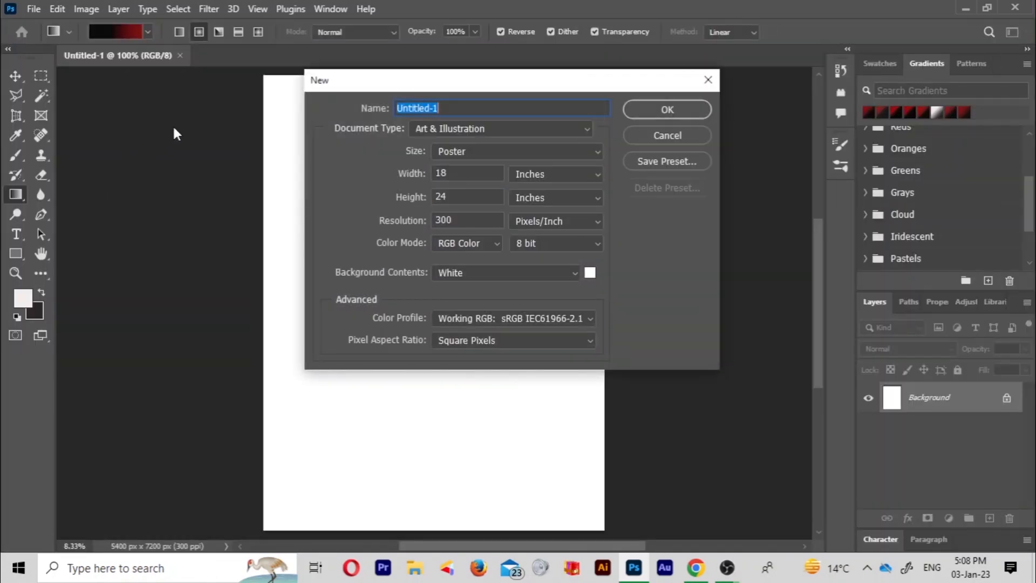
pyautogui.click(687, 111)
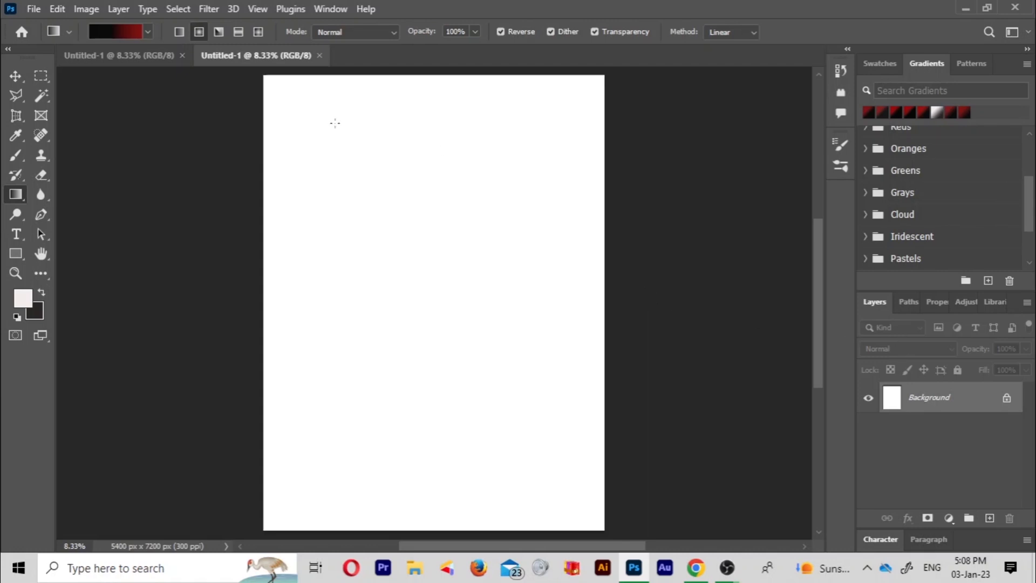
# Open the Gradient tool's gradient for editing and recolour its black stop to dark blue 0e1049.
pyautogui.rightClick(15, 196)
pyautogui.click(59, 190)
pyautogui.click(122, 37)
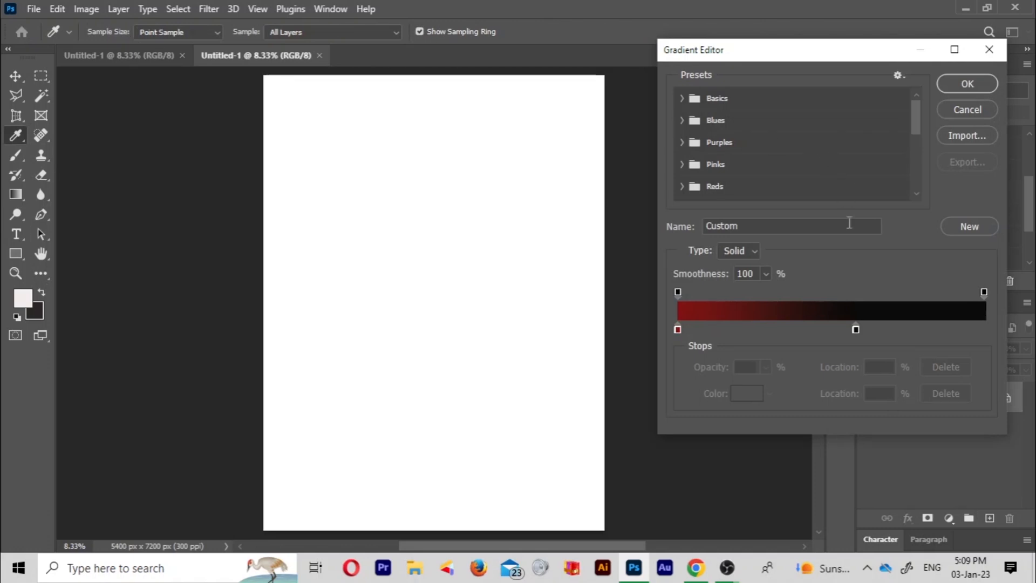
pyautogui.click(856, 328)
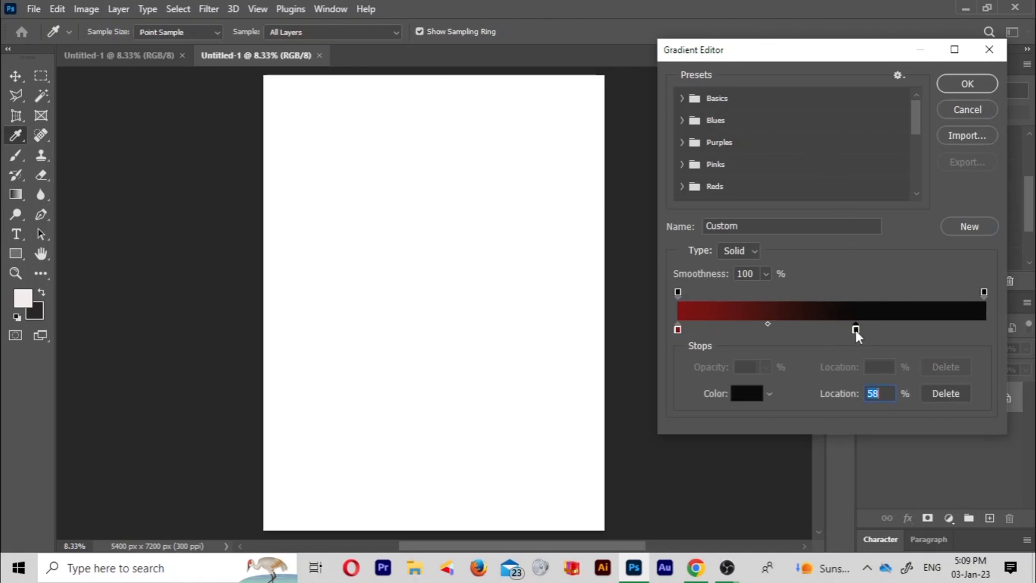
pyautogui.click(746, 400)
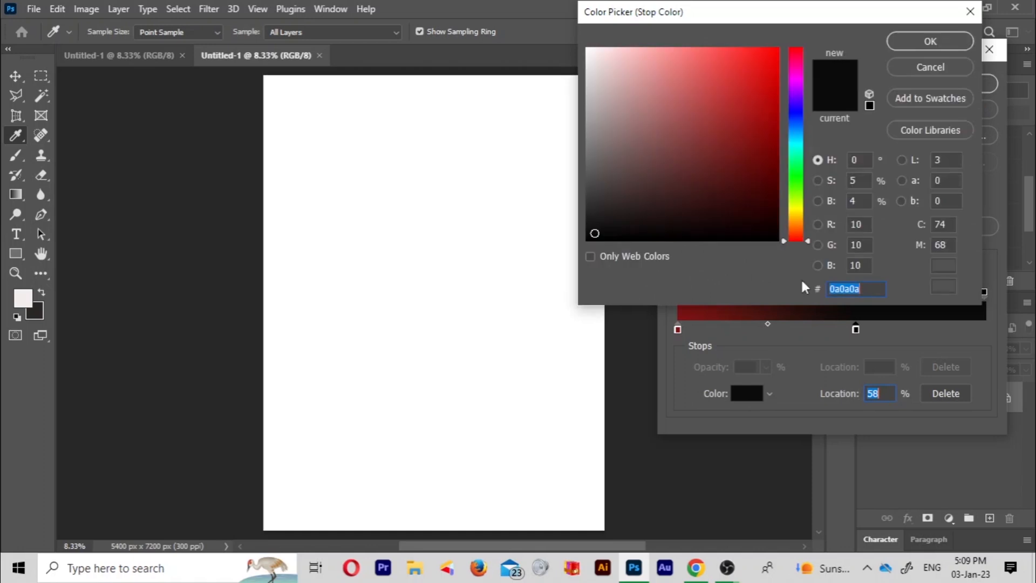
pyautogui.click(799, 109)
pyautogui.moveTo(800, 111)
pyautogui.mouseDown()
pyautogui.moveTo(798, 95)
pyautogui.moveTo(796, 121)
pyautogui.moveTo(799, 113)
pyautogui.mouseUp()
pyautogui.moveTo(728, 169)
pyautogui.mouseDown()
pyautogui.moveTo(729, 190)
pyautogui.moveTo(743, 184)
pyautogui.mouseUp()
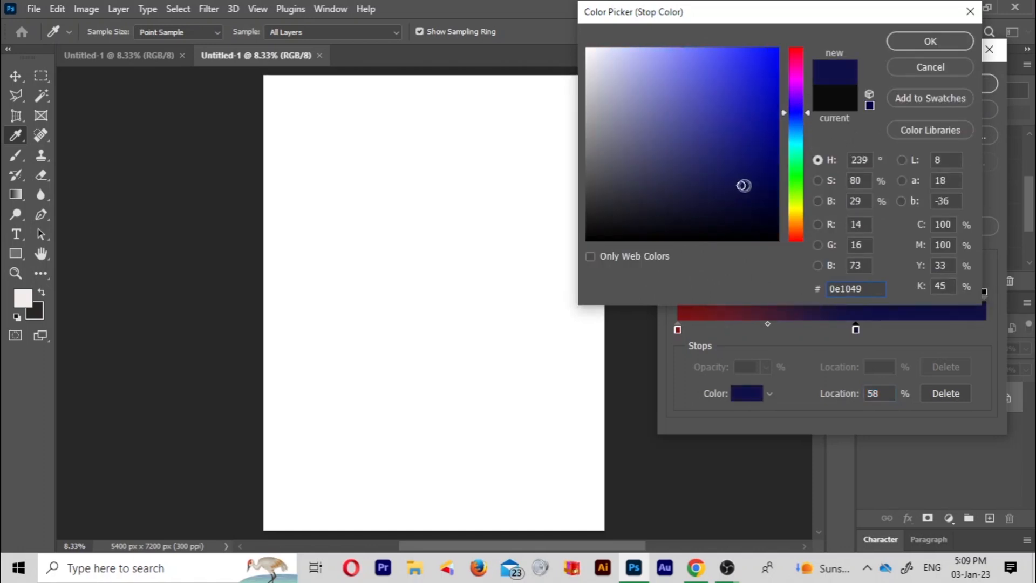
pyautogui.click(939, 42)
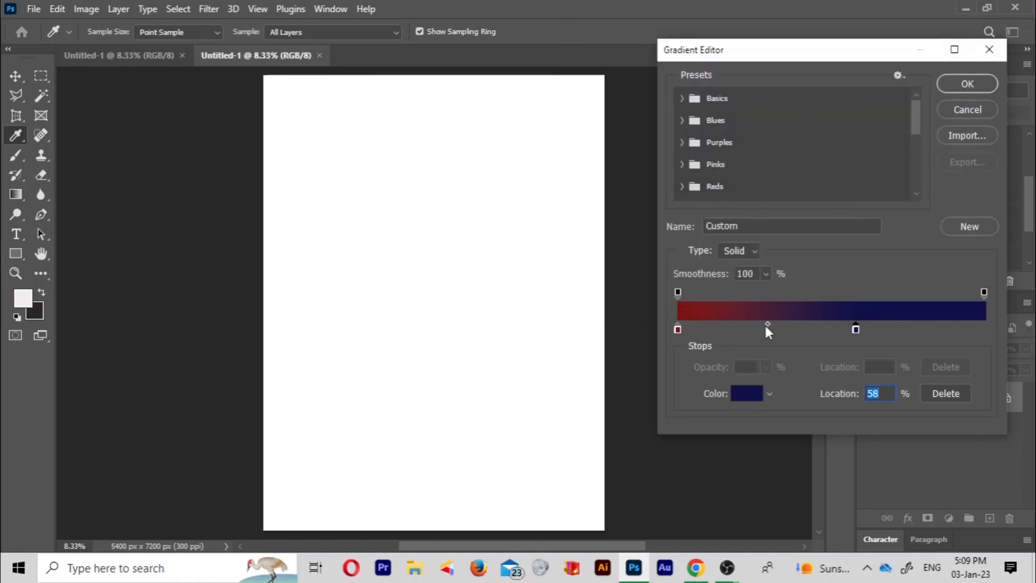
# Move the gradient's red stop to 15% and its dark blue stop to 53%, removing the stray extra stop between them.
pyautogui.moveTo(767, 325); pyautogui.dragTo(807, 326)
pyautogui.moveTo(678, 329); pyautogui.dragTo(758, 329)
pyautogui.moveTo(830, 325); pyautogui.dragTo(723, 330)
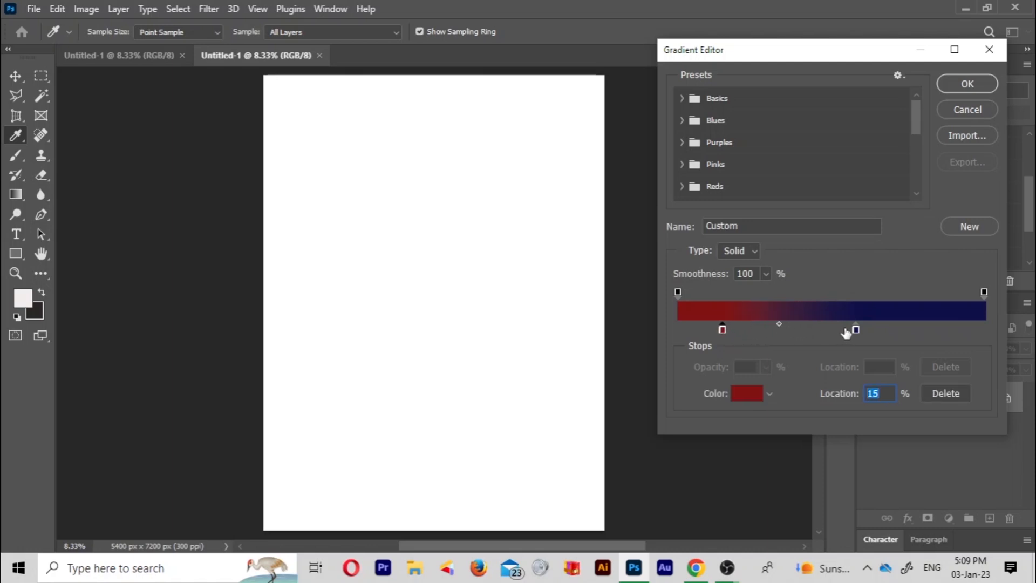
pyautogui.moveTo(854, 329); pyautogui.dragTo(840, 337)
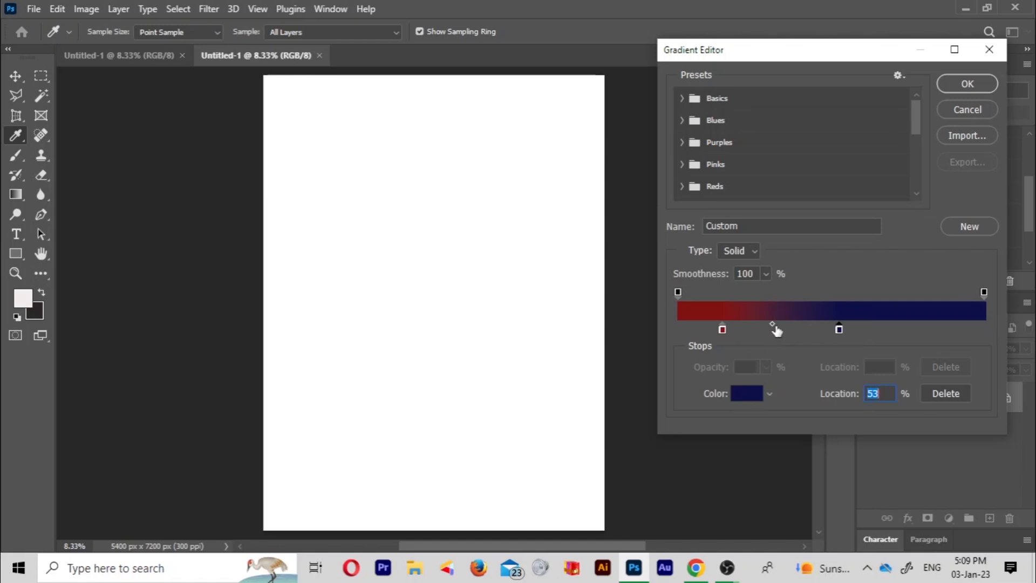
pyautogui.moveTo(776, 330); pyautogui.dragTo(797, 331)
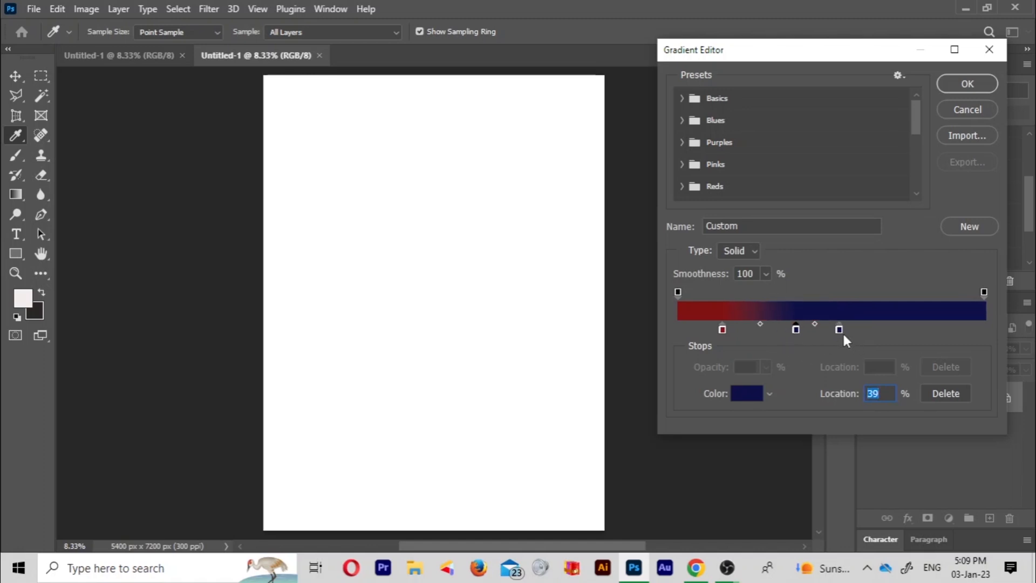
pyautogui.click(944, 394)
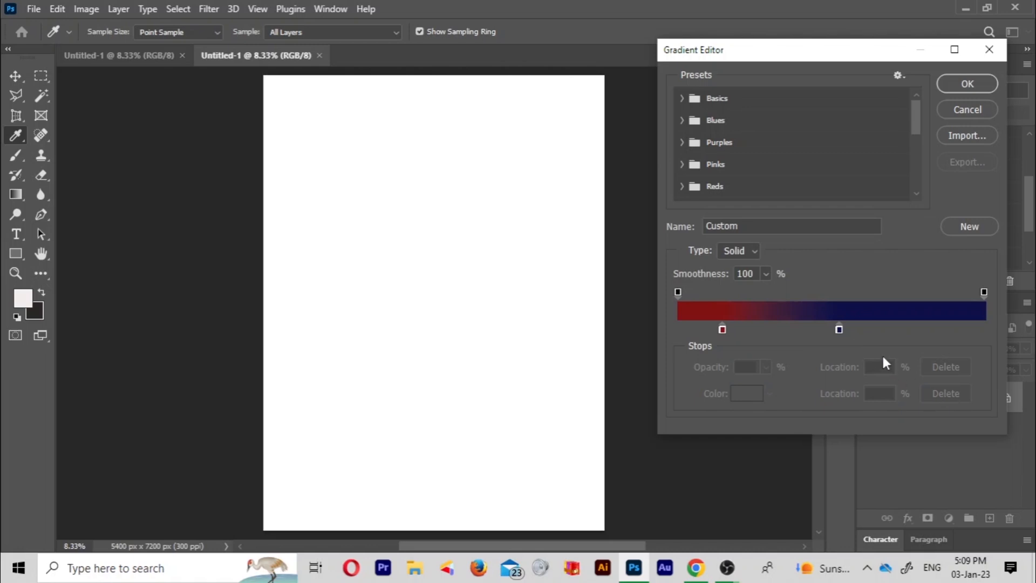
# Replace the 53% dark blue stop with one at 60%, set the colour midpoint to 45% and accept the gradient.
pyautogui.click(841, 331)
pyautogui.click(861, 330)
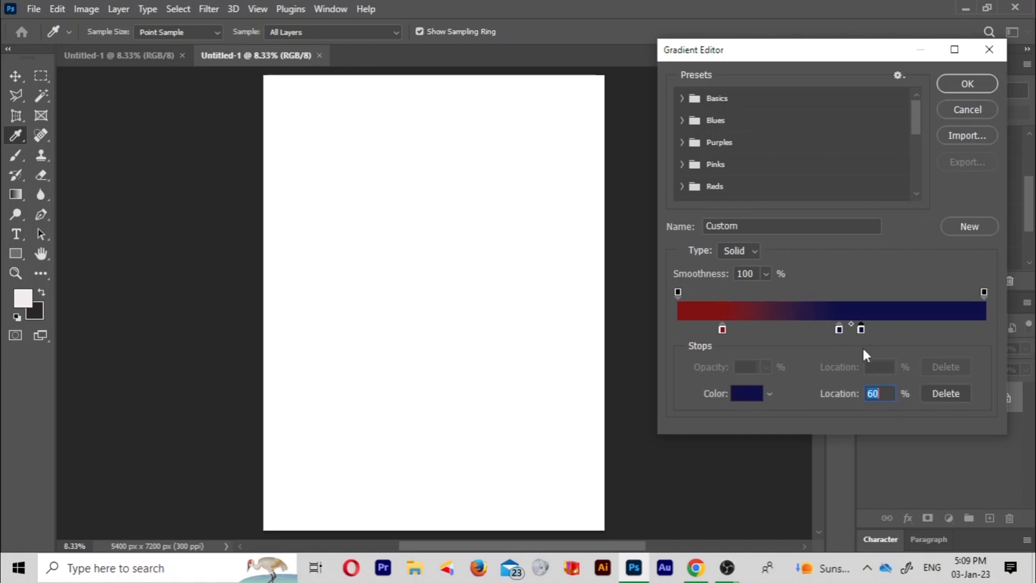
pyautogui.click(839, 331)
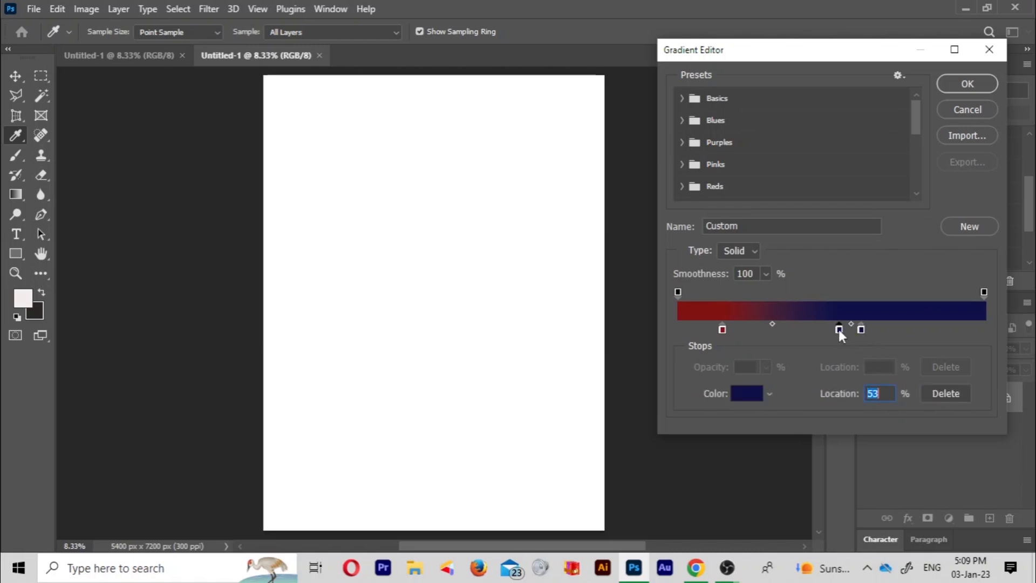
pyautogui.click(947, 389)
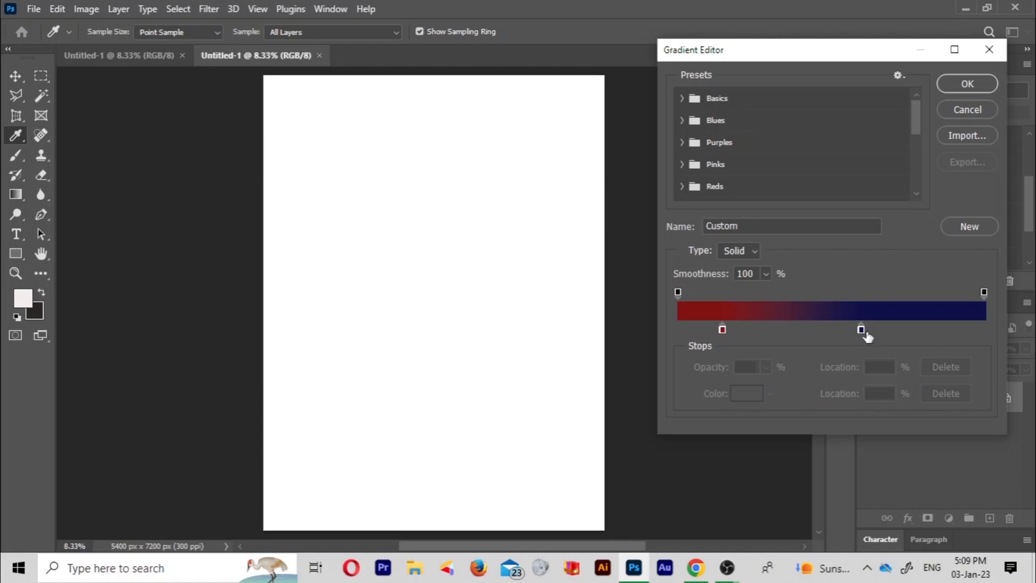
pyautogui.click(862, 329)
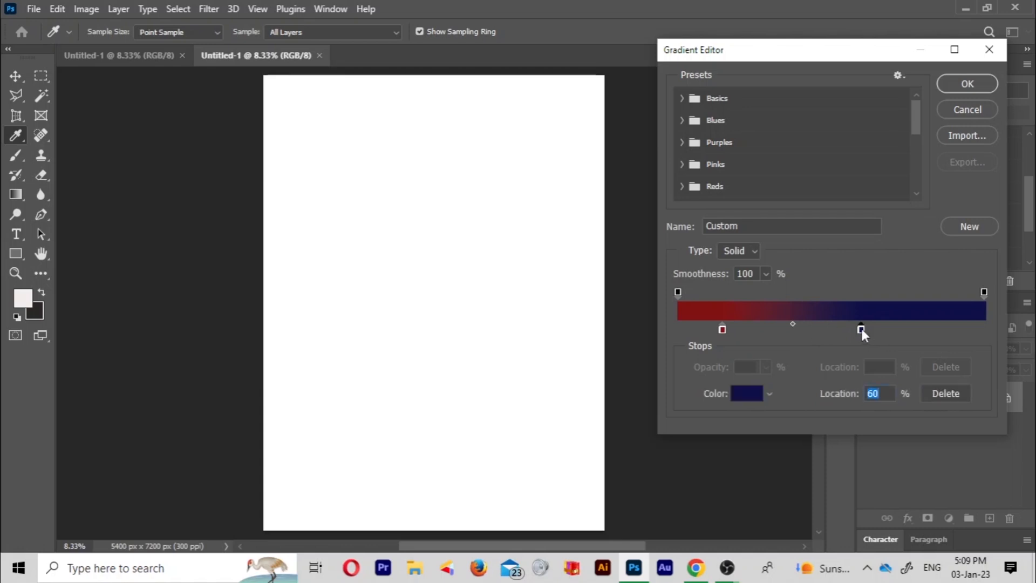
pyautogui.click(792, 323)
pyautogui.moveTo(792, 323); pyautogui.dragTo(786, 321)
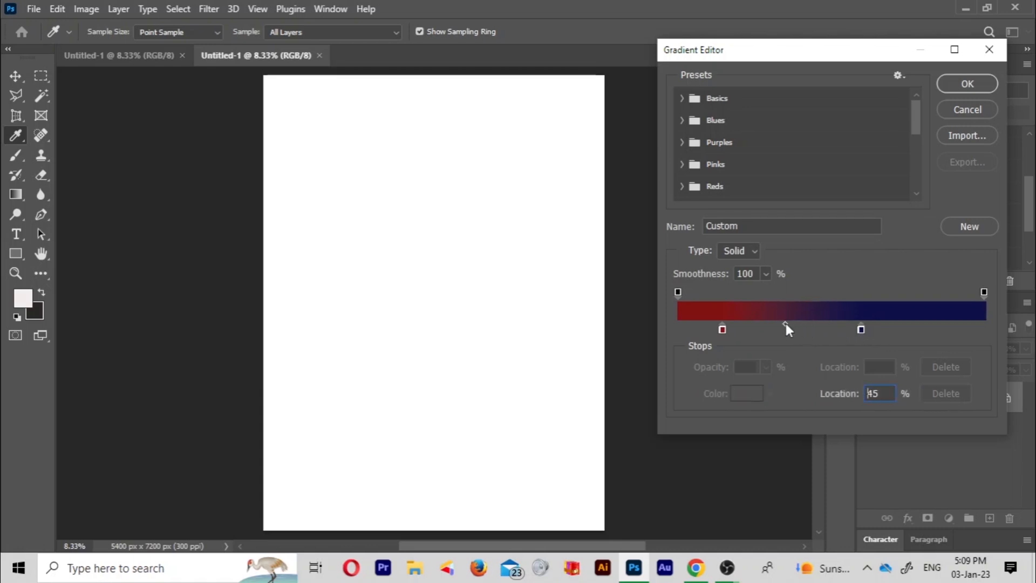
pyautogui.click(970, 90)
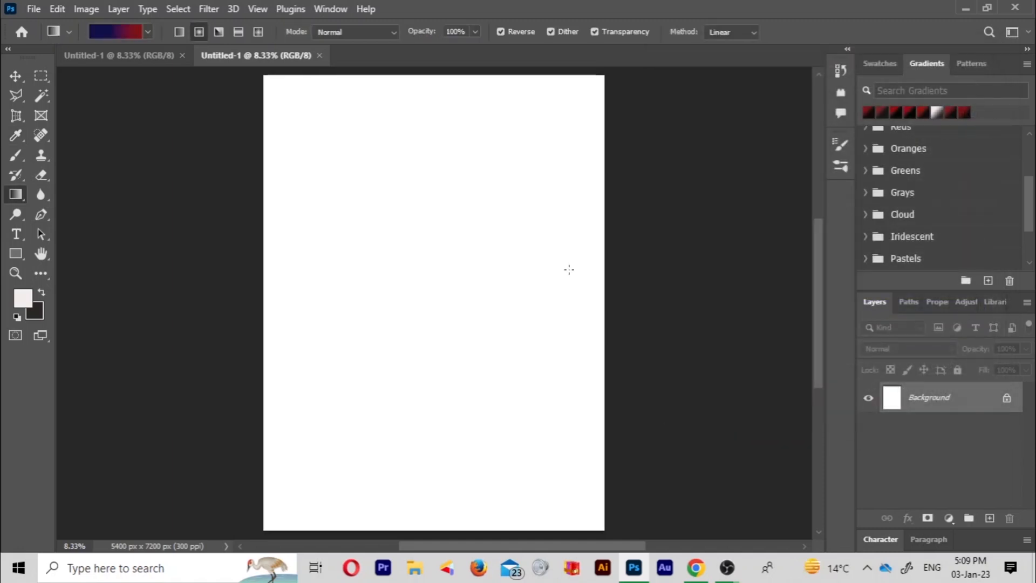
# Try filling the background with a radial gradient centred in the upper-left part of the poster.
pyautogui.moveTo(372, 196); pyautogui.dragTo(442, 327)
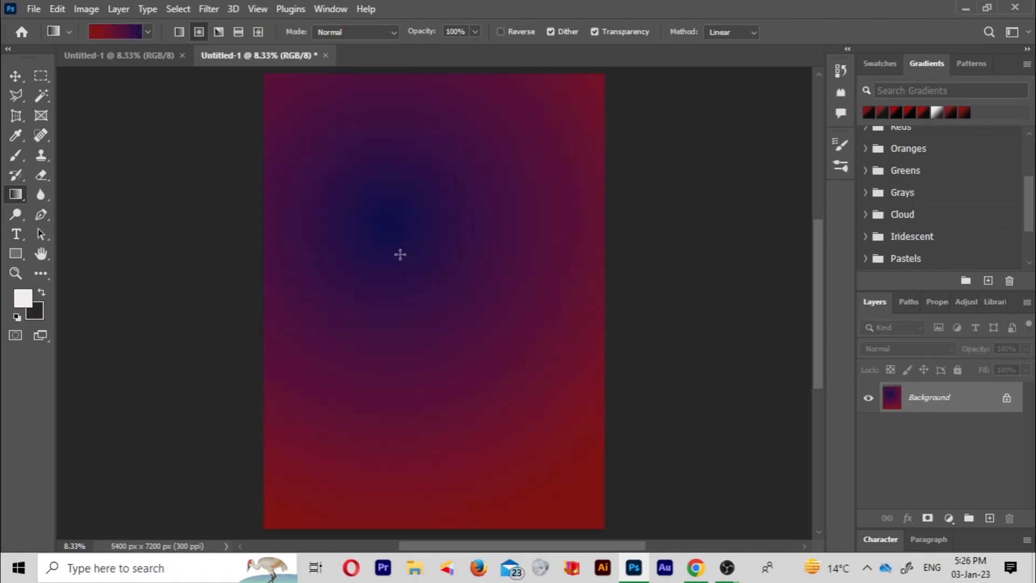
pyautogui.moveTo(395, 240); pyautogui.dragTo(607, 528)
pyautogui.scroll(-1, 589, 387)
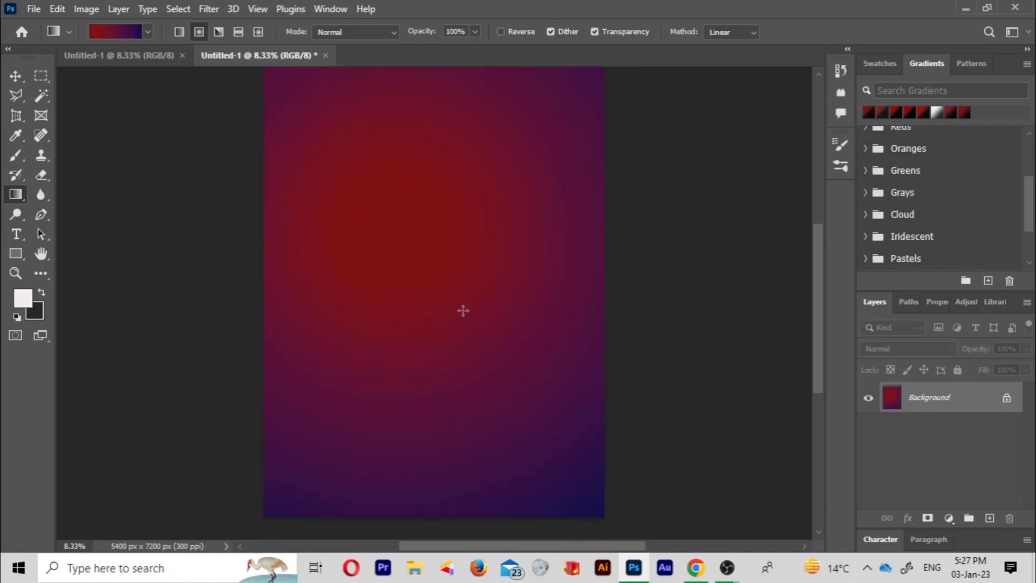
# Fill the background with a red-to-dark-blue radial gradient from near the poster's centre to its lower-right corner.
pyautogui.moveTo(444, 266); pyautogui.dragTo(599, 513)
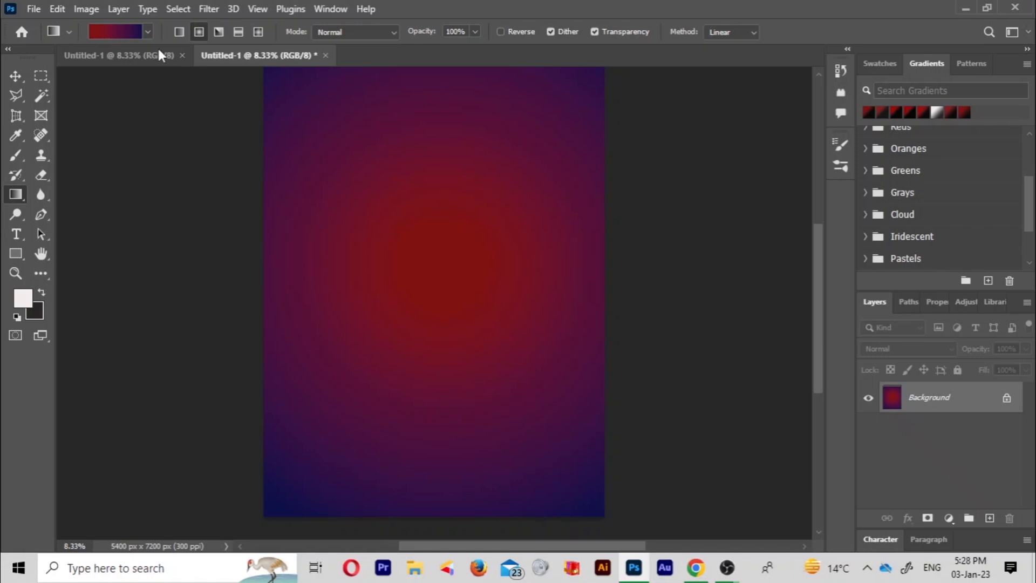
pyautogui.scroll(2, 279, 337)
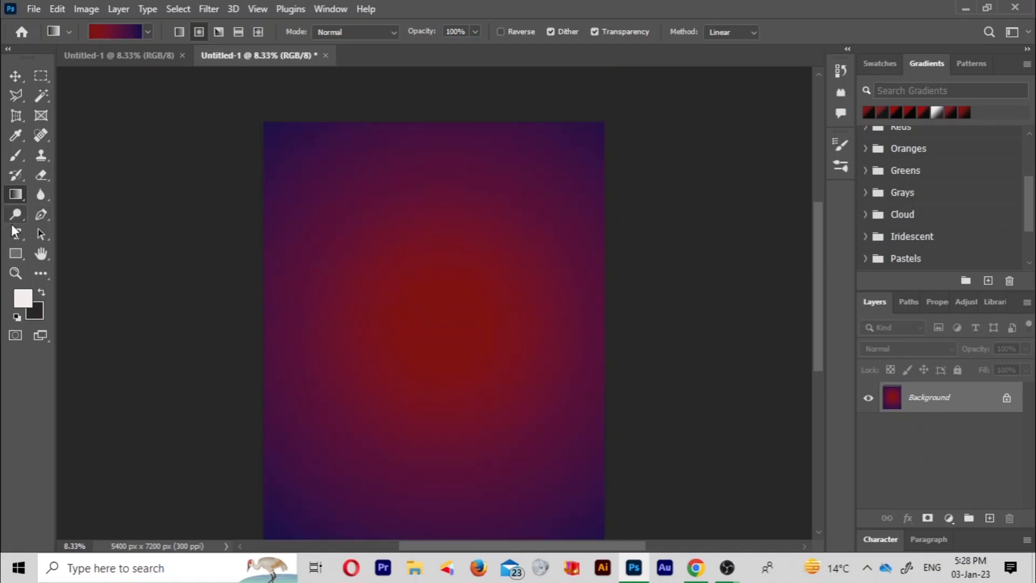
pyautogui.scroll(-2, 525, 246)
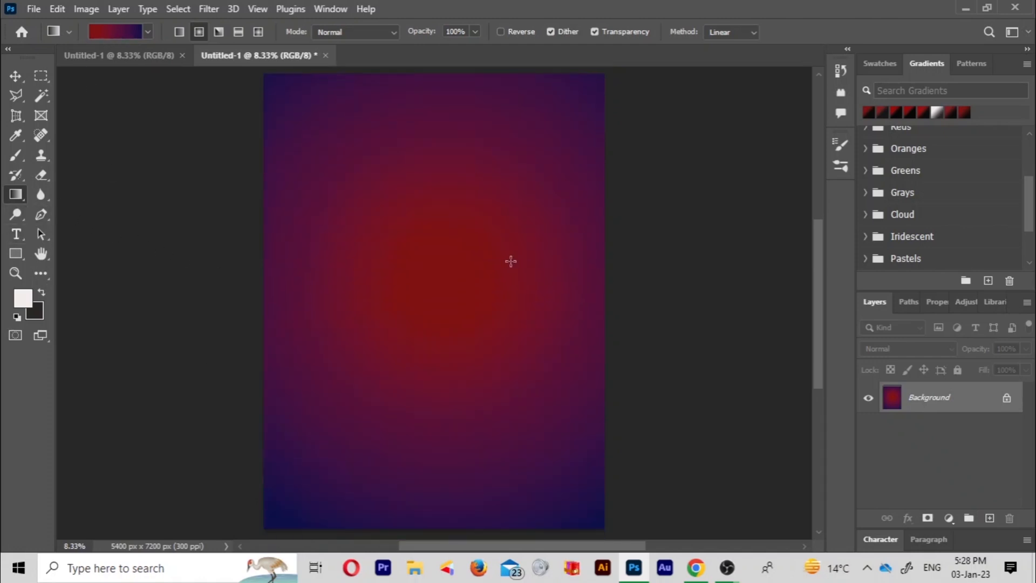
pyautogui.scroll(1, 539, 275)
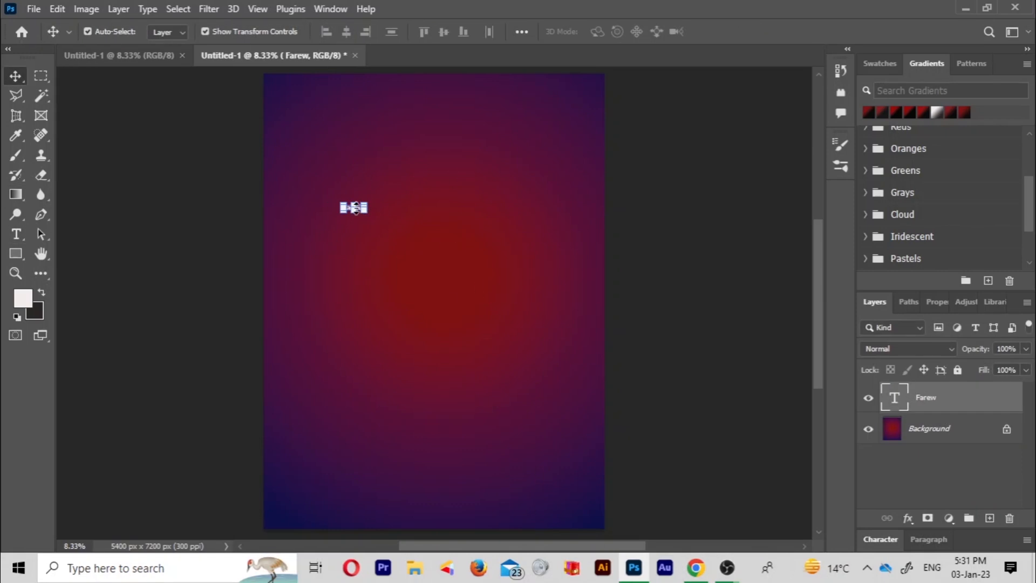
# Enlarge the "Farew" text to about 228 pt and complete it as "Farewell", "Party" and "2023" on three lines.
pyautogui.moveTo(365, 211); pyautogui.dragTo(477, 248)
pyautogui.press('Return')
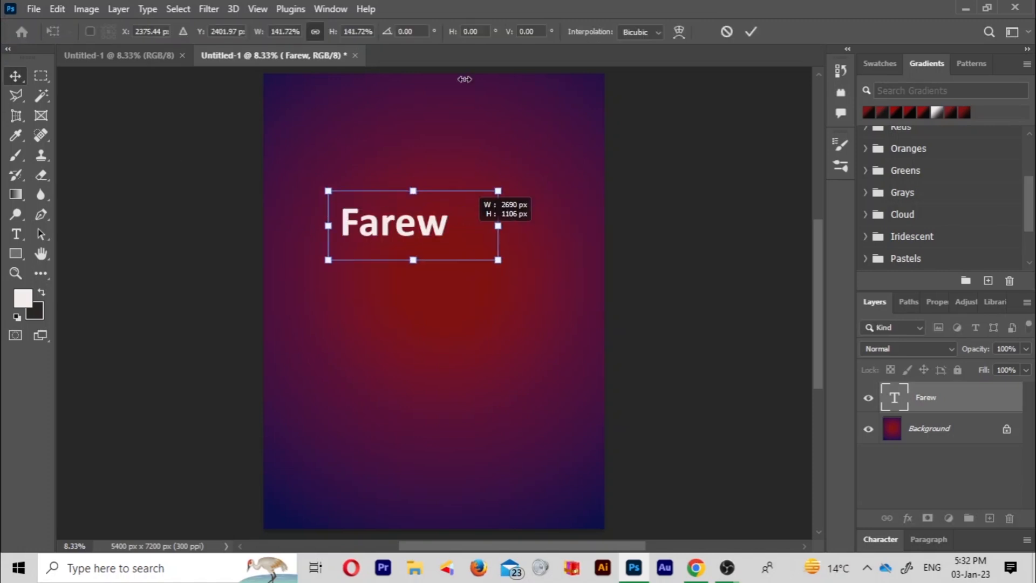
pyautogui.write('ell')
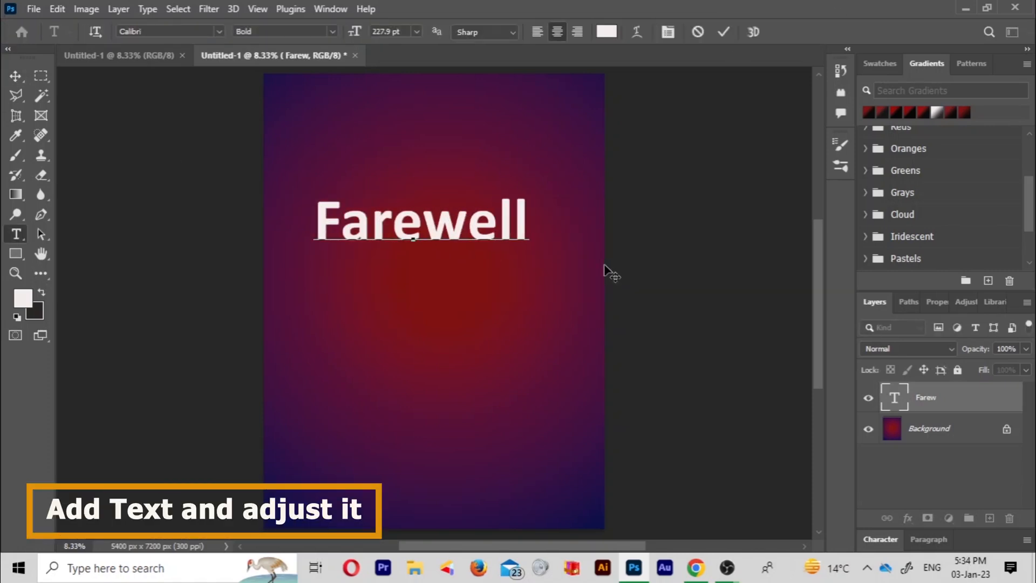
pyautogui.press('Return')
pyautogui.write('Party')
pyautogui.press('Return')
pyautogui.write('2023')
pyautogui.click(15, 76)
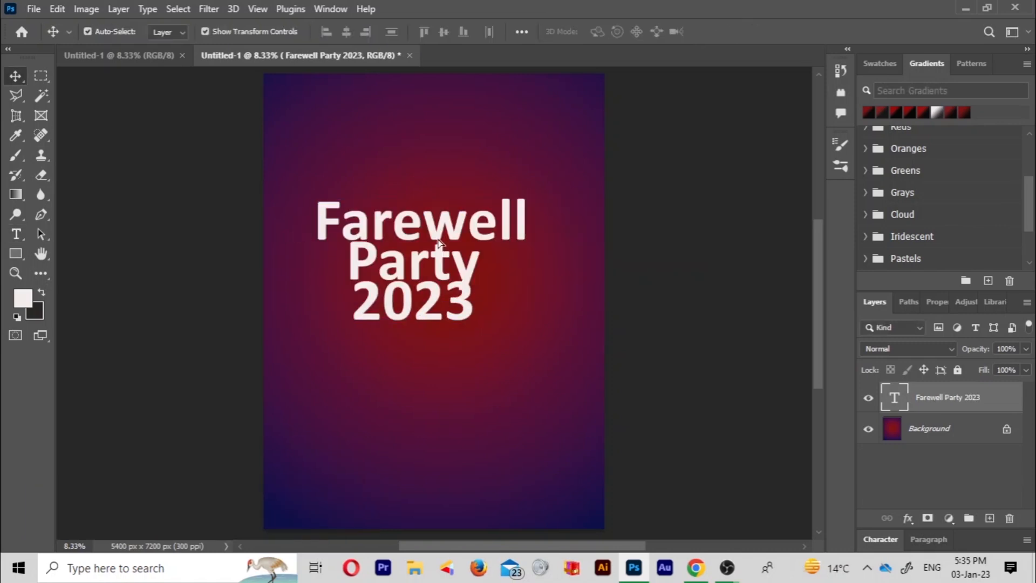
# Move the three-line title to the poster's upper area and set its tracking to 30 and leading to 183 pt.
pyautogui.moveTo(447, 254); pyautogui.dragTo(460, 196)
pyautogui.click(695, 248)
pyautogui.doubleClick(895, 398)
pyautogui.click(880, 540)
pyautogui.click(953, 453)
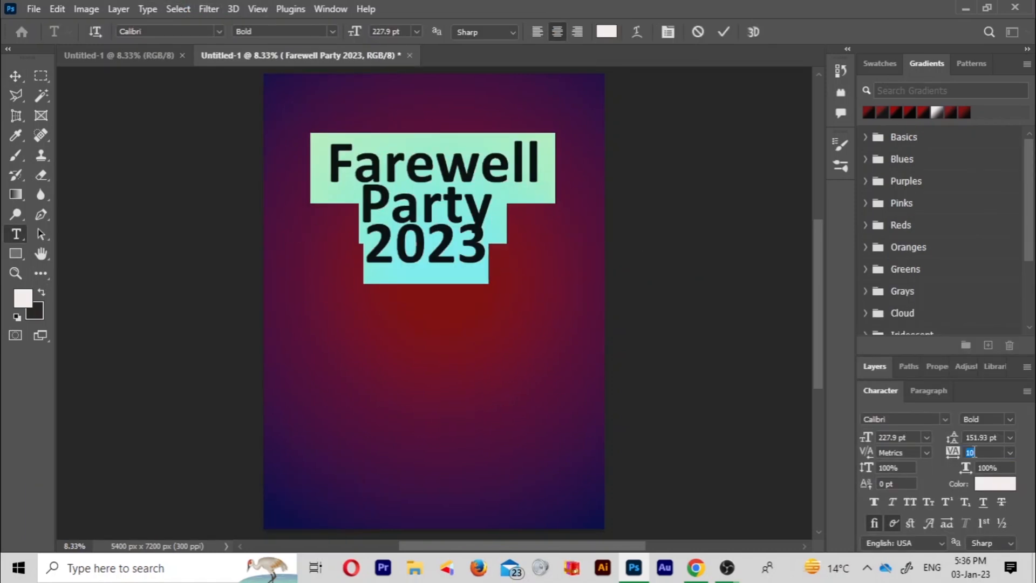
pyautogui.write('30')
pyautogui.moveTo(953, 437); pyautogui.dragTo(970, 438)
pyautogui.click(15, 76)
pyautogui.scroll(2, 696, 378)
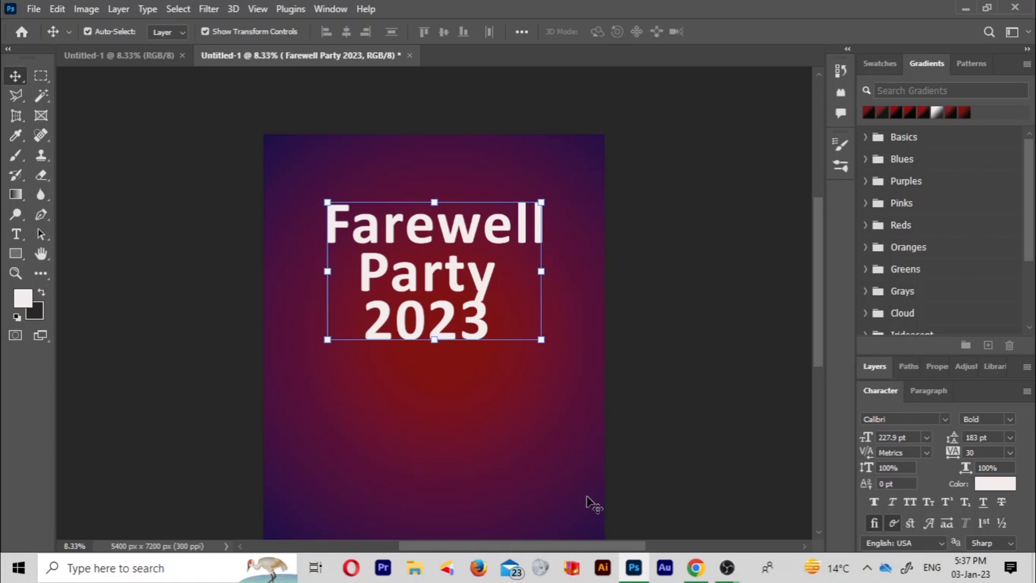
# Add two small text lines near the poster's upper-left corner: "FUUAST Batch 2019-2023" and "Department BS Commerce and M.Com".
pyautogui.press('t')
pyautogui.click(282, 160)
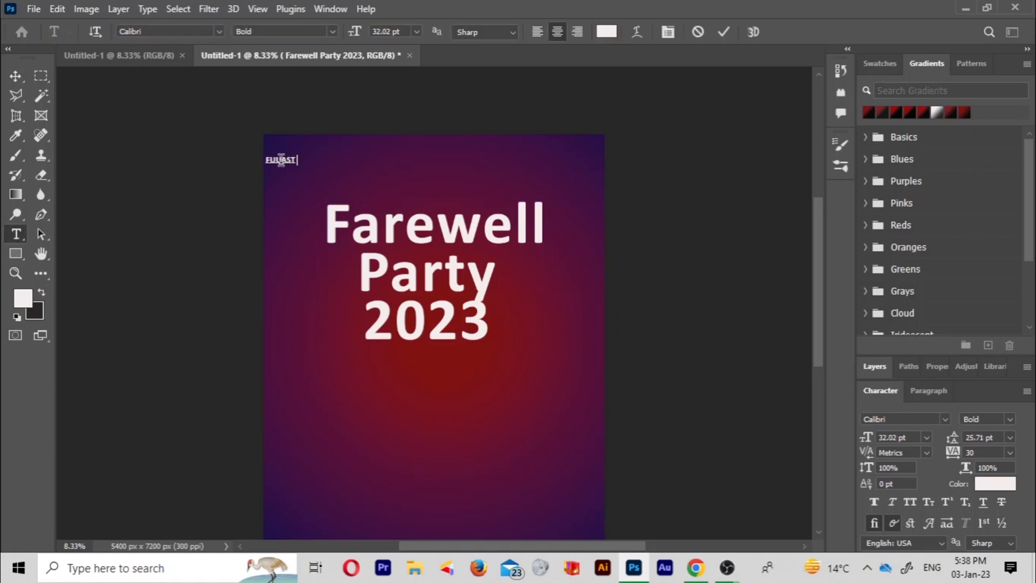
pyautogui.write('Batch 2019-2023')
pyautogui.click(281, 180)
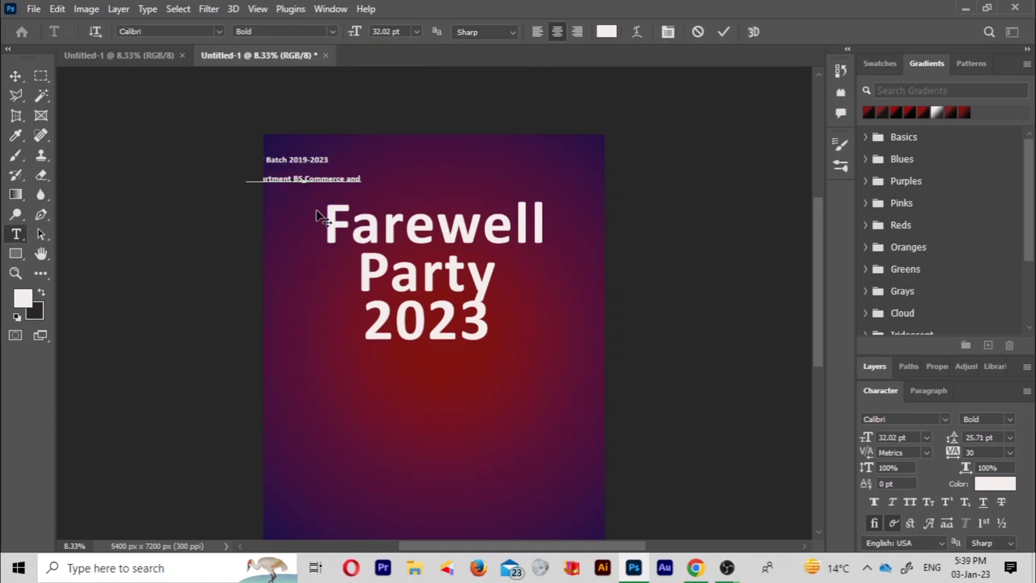
pyautogui.write('M.Com')
# Move the department line above the Farewell title and set its font size to 44 pt.
pyautogui.click(15, 76)
pyautogui.moveTo(320, 179); pyautogui.dragTo(428, 192)
pyautogui.doubleClick(428, 190)
pyautogui.click(385, 32)
pyautogui.write('44')
pyautogui.click(15, 76)
# Move the "FUUAST Batch 2019-2023" line fully inside the poster above the department line and enlarge its text.
pyautogui.moveTo(300, 161); pyautogui.dragTo(431, 160)
pyautogui.doubleClick(376, 161)
pyautogui.click(385, 32)
pyautogui.click(15, 76)
pyautogui.click(196, 153)
# Increase the font size of only the word "FUUAST" in the batch line.
pyautogui.doubleClick(356, 160)
pyautogui.moveTo(347, 160); pyautogui.dragTo(329, 148)
pyautogui.press('Up')
pyautogui.press('Up')
pyautogui.press('Up')
pyautogui.press('Up')
pyautogui.press('Up')
pyautogui.press('Up')
pyautogui.press('Up')
pyautogui.press('Up')
pyautogui.press('Up')
pyautogui.press('Up')
pyautogui.press('Up')
pyautogui.press('Up')
pyautogui.press('Up')
pyautogui.press('Up')
pyautogui.press('Up')
pyautogui.press('Up')
pyautogui.press('Up')
pyautogui.press('Up')
pyautogui.press('Up')
pyautogui.press('Up')
pyautogui.click(15, 76)
# Arrange the header with the department line just above the title and the batch line in the poster's upper-left corner.
pyautogui.moveTo(378, 190); pyautogui.dragTo(417, 169)
pyautogui.moveTo(373, 230); pyautogui.dragTo(378, 251)
pyautogui.moveTo(378, 169); pyautogui.dragTo(372, 207)
pyautogui.scroll(-1, 371, 207)
pyautogui.moveTo(302, 113); pyautogui.dragTo(270, 115)
pyautogui.click(717, 384)
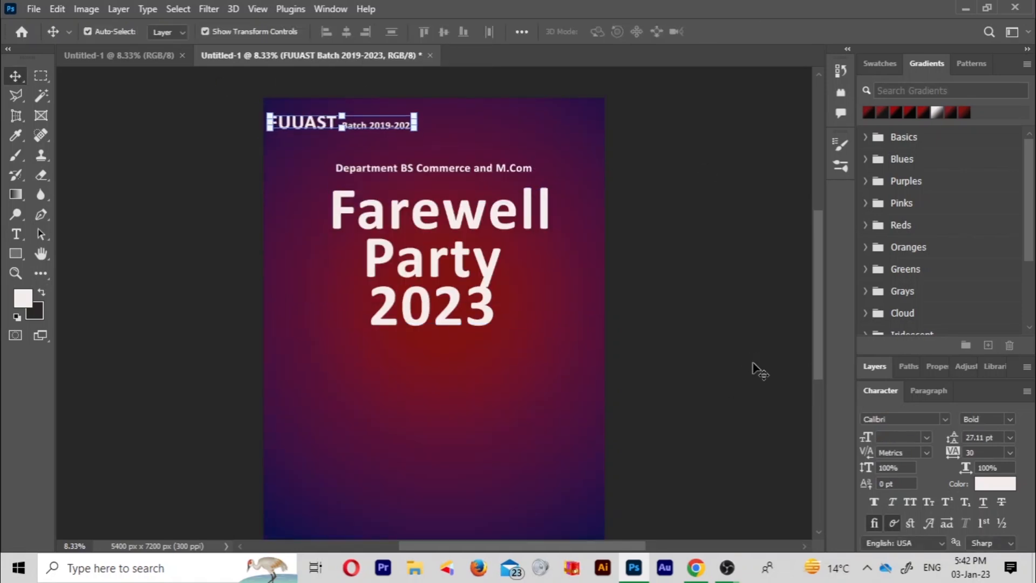
# Add an "Activities" heading below the title near the poster's left edge.
pyautogui.click(16, 234)
pyautogui.click(292, 380)
pyautogui.write('Activities')
pyautogui.click(16, 76)
pyautogui.moveTo(294, 379); pyautogui.dragTo(343, 368)
# Add a list under the Activities heading with Music, Dance, Games, Speech, Memicry and Bonfire on separate lines.
pyautogui.click(16, 235)
pyautogui.click(316, 376)
pyautogui.click(296, 398)
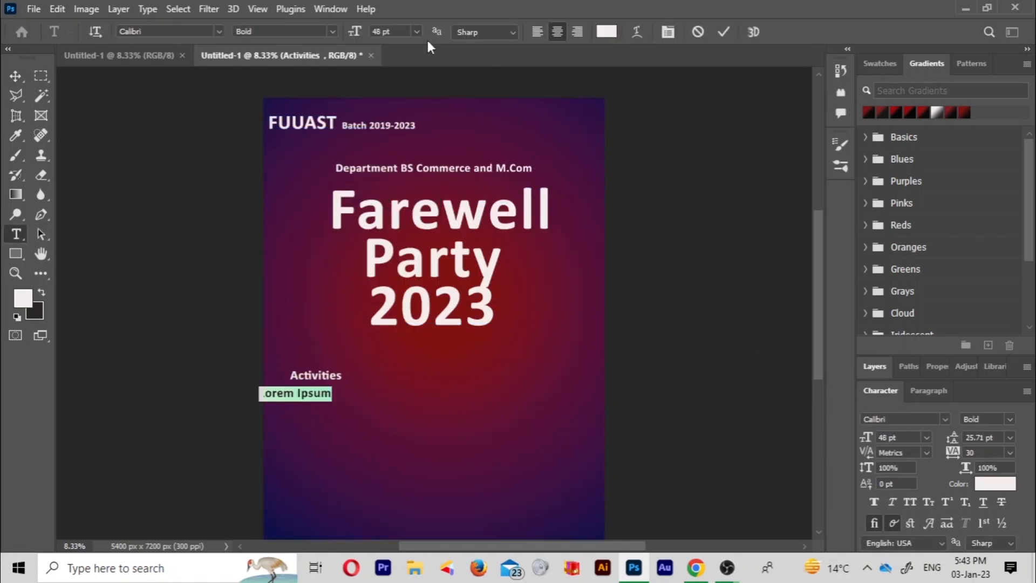
pyautogui.write('fire')
# Set the activities list's font size to 51 pt and its leading to 61 pt.
pyautogui.hotkey('ctrl', 'a')
pyautogui.click(355, 32)
pyautogui.press('Up')
pyautogui.press('Up')
pyautogui.press('Up')
pyautogui.press('Up')
pyautogui.press('Up')
pyautogui.press('Up')
pyautogui.press('Up')
pyautogui.press('Up')
pyautogui.press('Up')
pyautogui.press('Up')
pyautogui.press('Up')
pyautogui.press('Up')
pyautogui.press('Up')
pyautogui.press('Up')
pyautogui.press('Up')
pyautogui.press('Up')
pyautogui.press('Up')
pyautogui.press('Up')
pyautogui.press('Up')
pyautogui.press('Up')
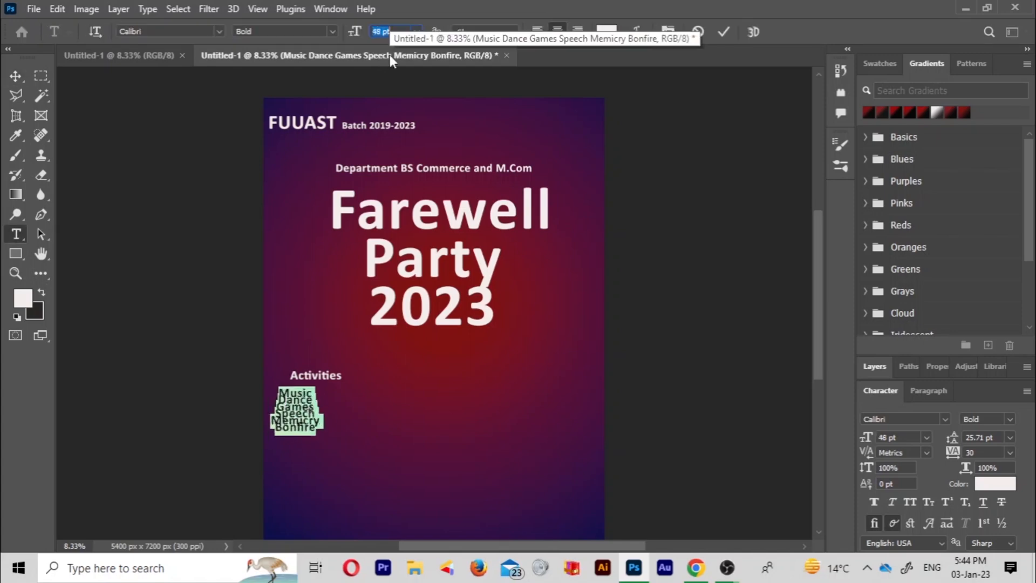
pyautogui.click(953, 438)
pyautogui.press('Up')
pyautogui.press('Up')
pyautogui.press('Up')
pyautogui.press('Up')
pyautogui.press('Up')
pyautogui.press('Up')
pyautogui.press('Up')
pyautogui.press('Up')
pyautogui.press('Up')
pyautogui.press('Up')
pyautogui.press('Up')
pyautogui.press('Up')
pyautogui.press('Up')
pyautogui.press('Up')
pyautogui.press('Up')
pyautogui.press('Up')
pyautogui.press('Up')
pyautogui.press('Up')
pyautogui.press('Up')
pyautogui.press('Up')
pyautogui.click(867, 438)
pyautogui.press('Down')
pyautogui.press('Down')
pyautogui.press('Down')
pyautogui.press('Down')
pyautogui.press('Down')
pyautogui.press('Down')
pyautogui.press('Down')
pyautogui.press('Down')
pyautogui.press('Down')
pyautogui.press('Down')
pyautogui.press('Down')
pyautogui.press('Down')
pyautogui.press('Down')
pyautogui.press('Down')
# Left-align the activities list and line it up directly beneath the Activities heading.
pyautogui.moveTo(295, 432); pyautogui.dragTo(319, 432)
pyautogui.click(538, 32)
pyautogui.click(15, 76)
pyautogui.scroll(-2, 319, 432)
pyautogui.click(16, 234)
pyautogui.hotkey('ctrl', 'a')
pyautogui.click(909, 366)
pyautogui.click(148, 9)
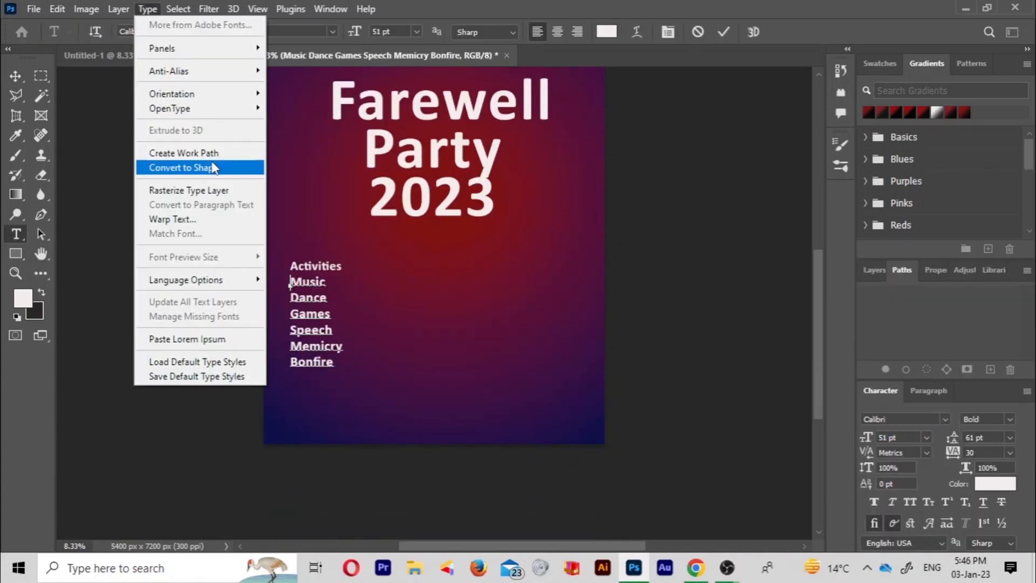
pyautogui.click(15, 76)
# Prefix every item in the activities list with a hyphen.
pyautogui.click(16, 234)
pyautogui.click(291, 282)
pyautogui.write('--')
pyautogui.click(15, 76)
# Add a 48 pt "Food items" heading near the poster's right edge, level with the Activities heading.
pyautogui.click(315, 266)
pyautogui.click(16, 234)
pyautogui.click(523, 271)
pyautogui.click(866, 438)
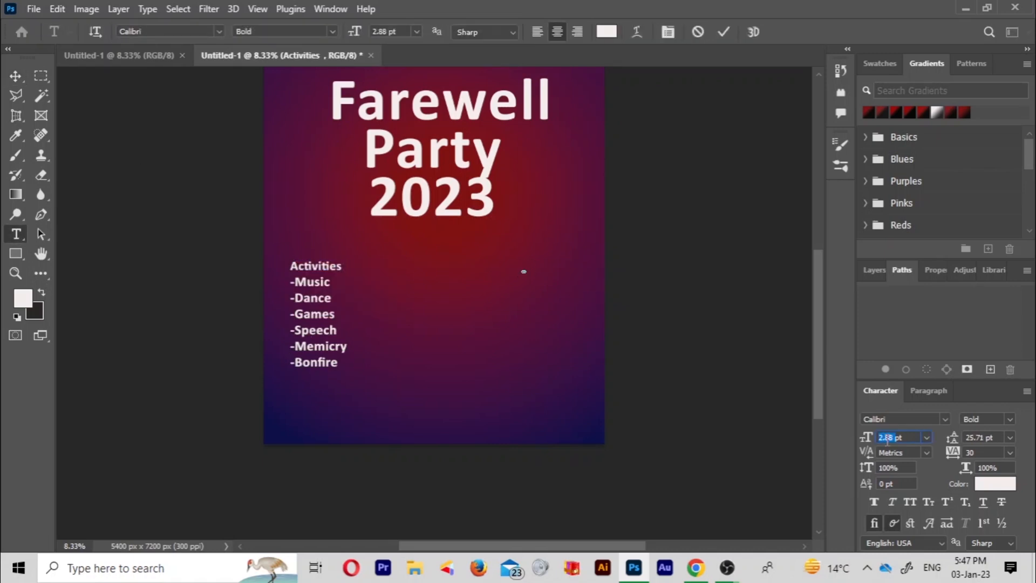
pyautogui.write('48')
pyautogui.click(16, 76)
pyautogui.doubleClick(572, 272)
pyautogui.write('Food items')
pyautogui.click(15, 76)
pyautogui.moveTo(570, 282); pyautogui.dragTo(593, 280)
# Add a list below Food items with Biryani, -BBQ, -Live jelibi, -Cold drinks and -Tea coffee on separate lines.
pyautogui.click(16, 235)
pyautogui.click(561, 309)
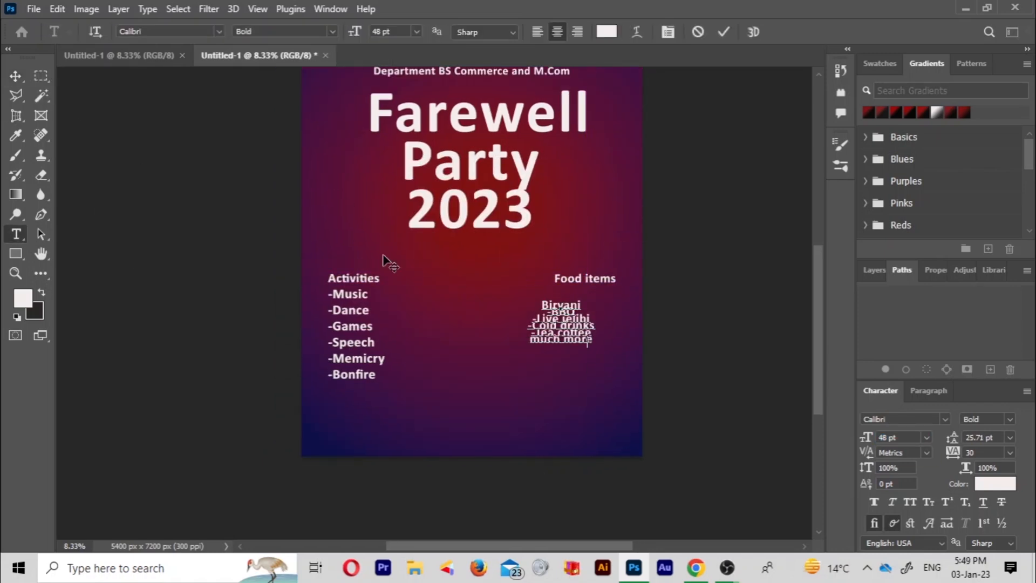
pyautogui.press('BackSpace')
pyautogui.press('BackSpace')
pyautogui.press('BackSpace')
pyautogui.press('BackSpace')
pyautogui.press('BackSpace')
pyautogui.press('BackSpace')
pyautogui.press('BackSpace')
pyautogui.press('BackSpace')
pyautogui.press('BackSpace')
pyautogui.press('BackSpace')
# Match the food list to the activities list with a 51 pt font size and 61 pt leading.
pyautogui.doubleClick(561, 325)
pyautogui.doubleClick(353, 326)
pyautogui.doubleClick(562, 329)
pyautogui.click(953, 438)
pyautogui.write('6151')
pyautogui.click(562, 350)
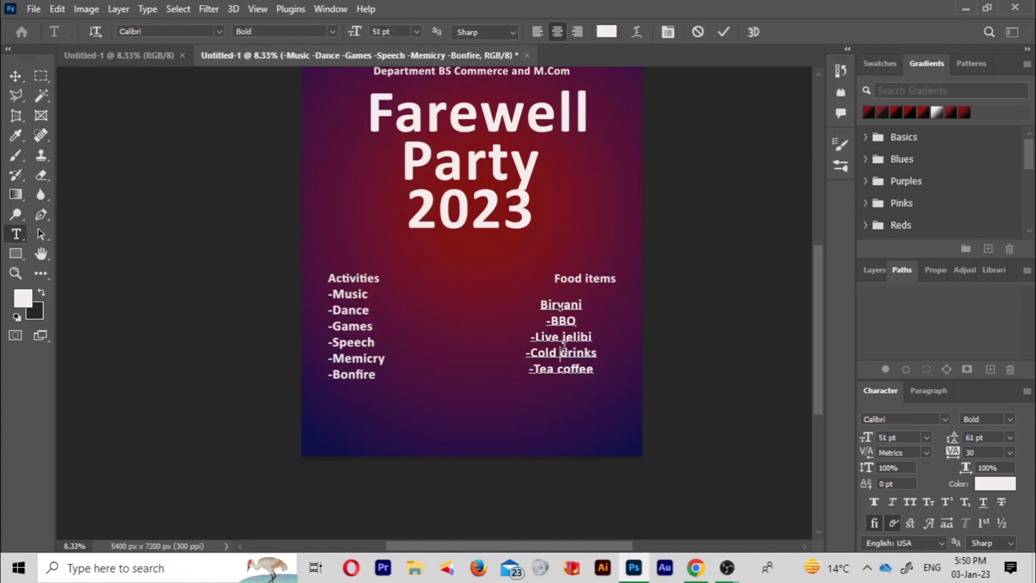
# Left-align the food list and prefix Biryani with a hyphen.
pyautogui.hotkey('ctrl', 'a')
pyautogui.click(537, 32)
pyautogui.click(563, 305)
pyautogui.write('-')
# Place the food list beneath its heading and shift the Activities and Food items columns up towards the title.
pyautogui.click(15, 76)
pyautogui.moveTo(584, 336); pyautogui.dragTo(577, 328)
pyautogui.moveTo(355, 282); pyautogui.dragTo(370, 264)
pyautogui.moveTo(585, 280); pyautogui.dragTo(585, 263)
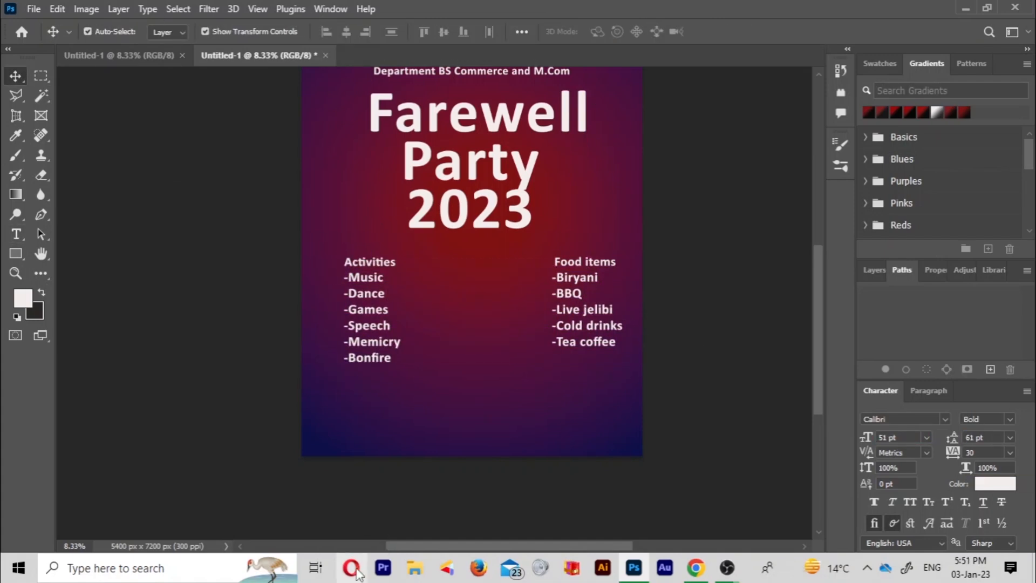
# Add the line "Timming: 3:30 timm 8:30 PM" below the two list columns.
pyautogui.click(17, 234)
pyautogui.click(377, 391)
pyautogui.write('Timming: 3:30 timm 8:30 PM')
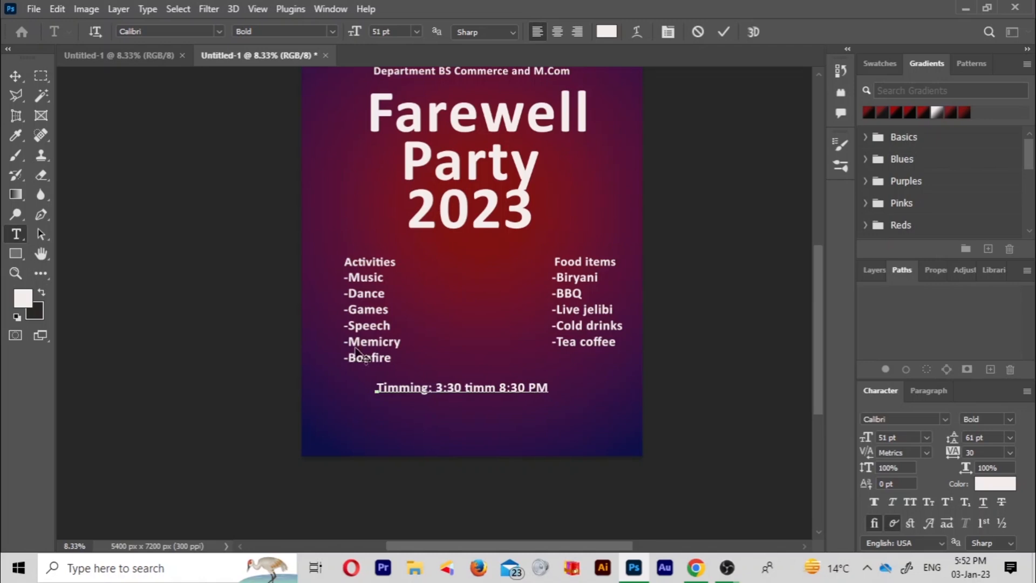
# Add "Entry per head 1000/- only Before 10 Jan" and "Contact:the design lab" with the contact phone number on two lines beneath the timing line.
pyautogui.click(381, 423)
pyautogui.write('Entry per head 1000/- only Before 10 Jan')
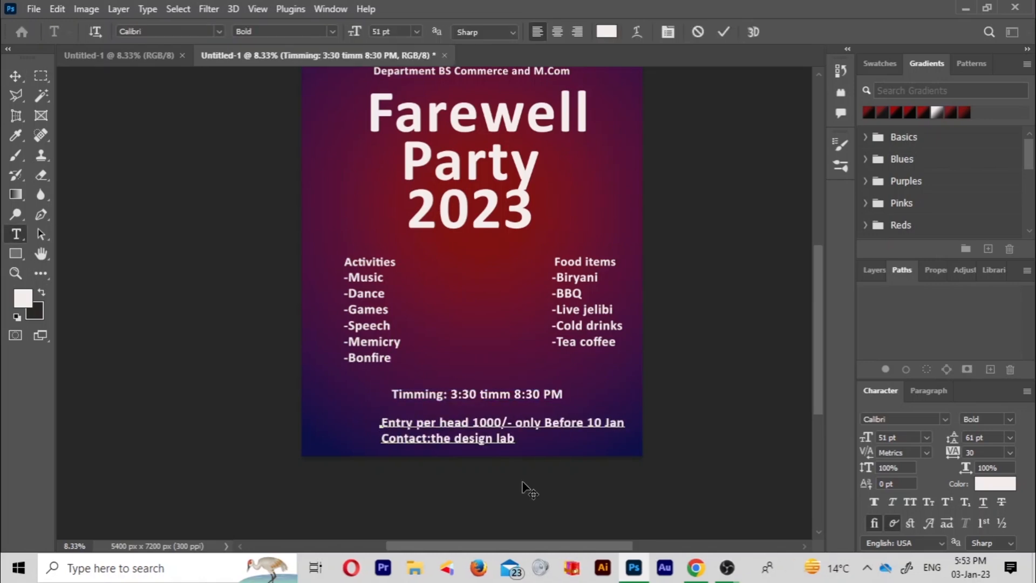
pyautogui.write('-0000000')
pyautogui.click(15, 76)
pyautogui.moveTo(478, 430); pyautogui.dragTo(463, 428)
# Copy the contact line, apply center alignment to it and remove it from the entry text.
pyautogui.click(16, 234)
pyautogui.tripleClick(367, 418)
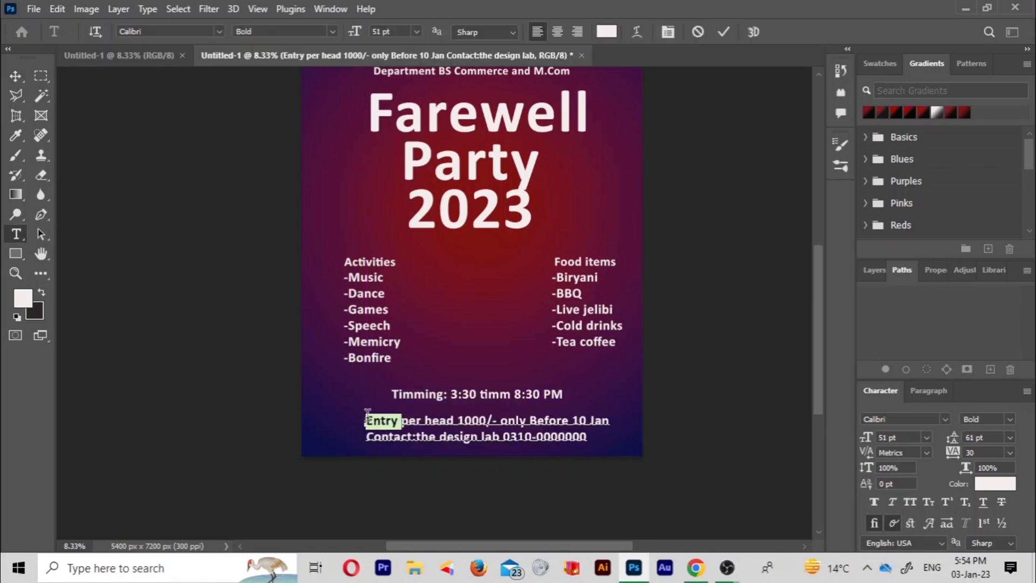
pyautogui.tripleClick(523, 436)
pyautogui.hotkey('ctrl', 'c')
pyautogui.click(558, 31)
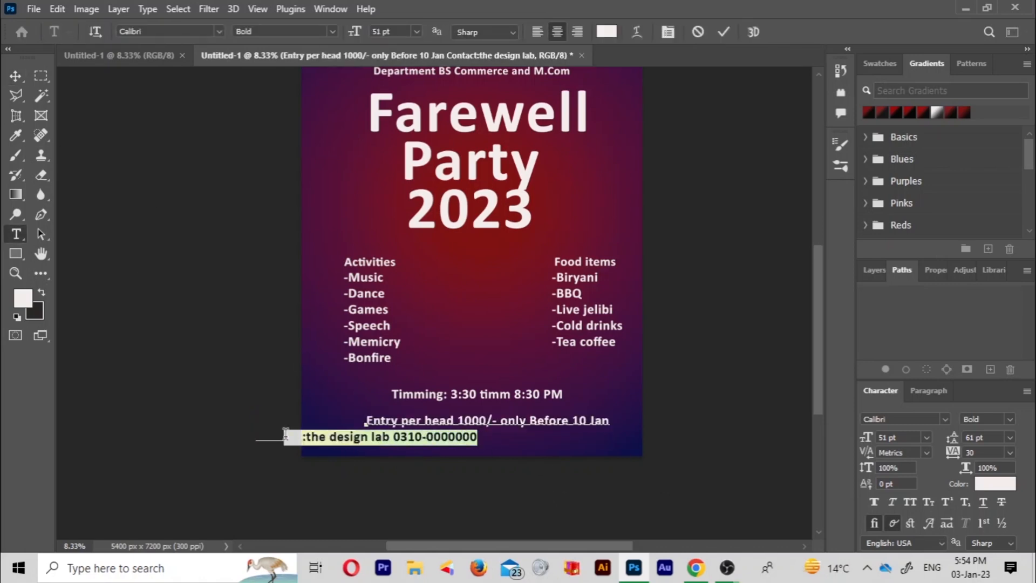
pyautogui.write('Cont')
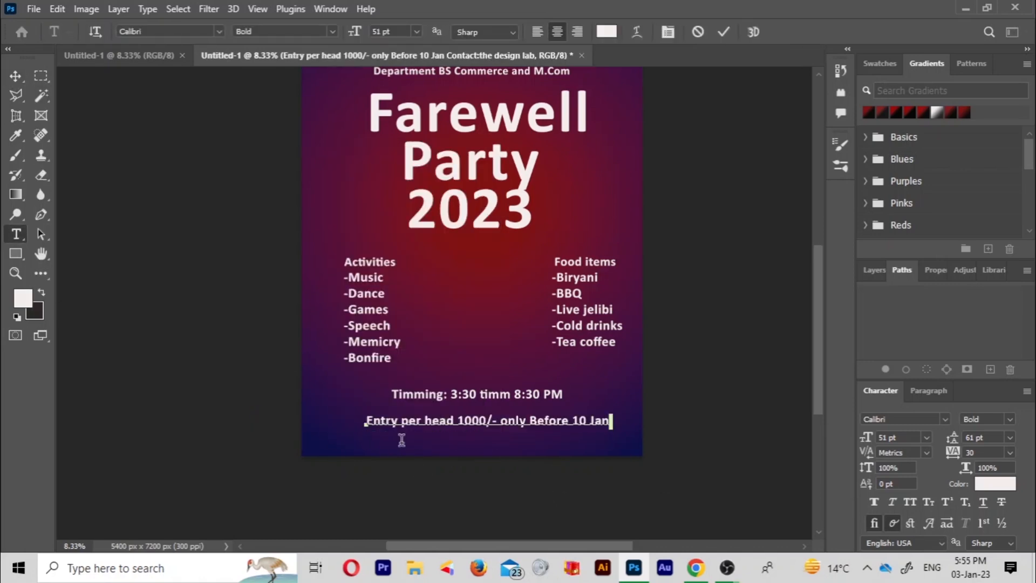
# Paste the contact line as a separate text layer and center it beneath the entry line.
pyautogui.click(15, 76)
pyautogui.click(16, 234)
pyautogui.click(372, 439)
pyautogui.hotkey('ctrl', 'v')
pyautogui.click(15, 76)
pyautogui.moveTo(402, 438); pyautogui.dragTo(519, 438)
# Complete the contact line's label as "Conact:" and capitalize the name as "The Design Lab".
pyautogui.click(402, 439)
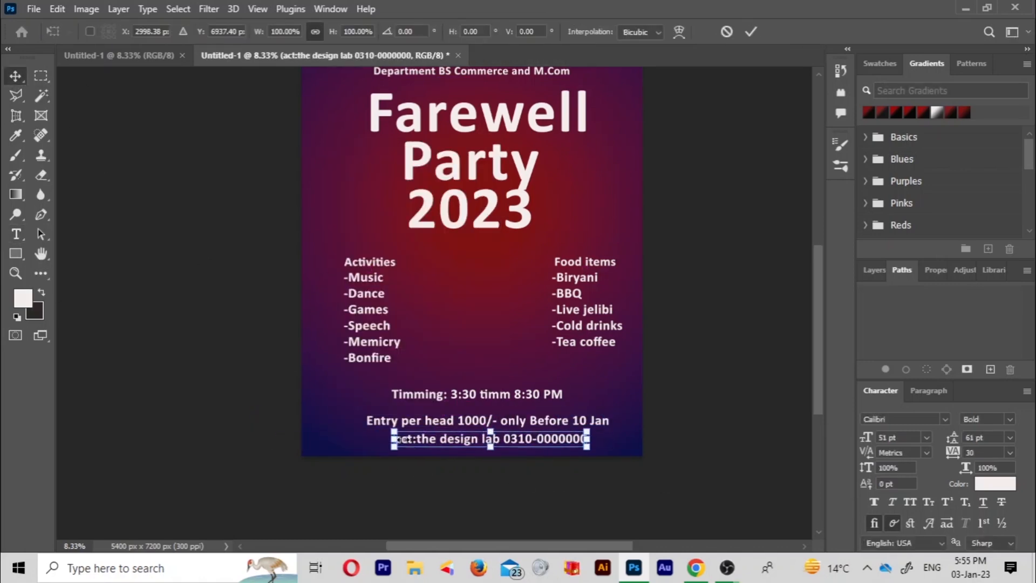
pyautogui.doubleClick(398, 439)
pyautogui.write('Con')
pyautogui.click(432, 434)
pyautogui.press('BackSpace')
pyautogui.write('T')
pyautogui.press('Right')
pyautogui.press('Right')
pyautogui.press('Right')
pyautogui.press('Right')
pyautogui.press('BackSpace')
pyautogui.write('D')
pyautogui.press('Right')
pyautogui.press('Right')
pyautogui.press('Right')
pyautogui.press('Right')
pyautogui.press('Right')
pyautogui.press('Right')
pyautogui.press('Right')
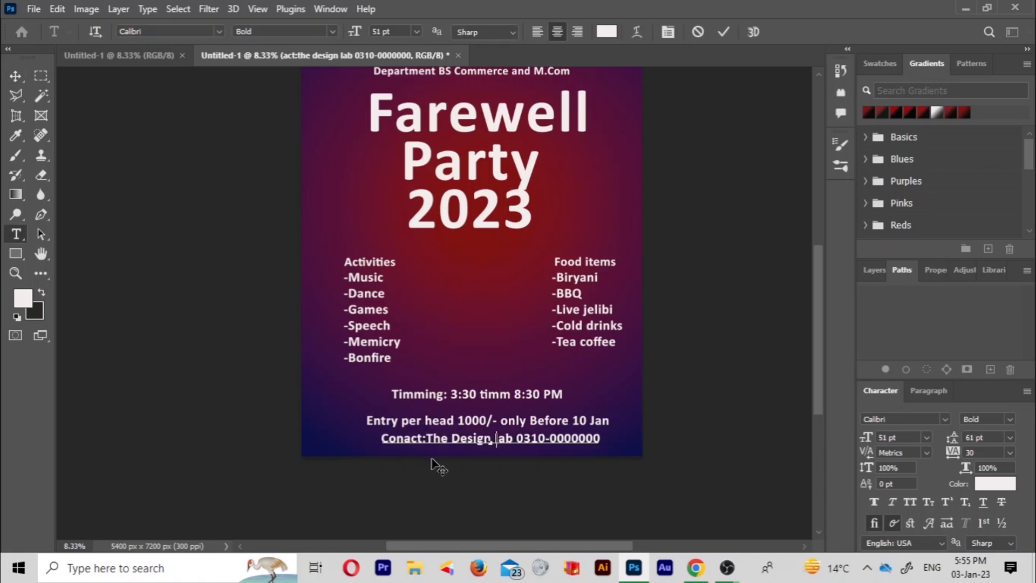
pyautogui.press('BackSpace')
pyautogui.write('L')
pyautogui.click(15, 76)
# Set the font style of the whole food list to Italic.
pyautogui.click(576, 314)
pyautogui.doubleClick(584, 328)
pyautogui.click(331, 33)
pyautogui.click(319, 85)
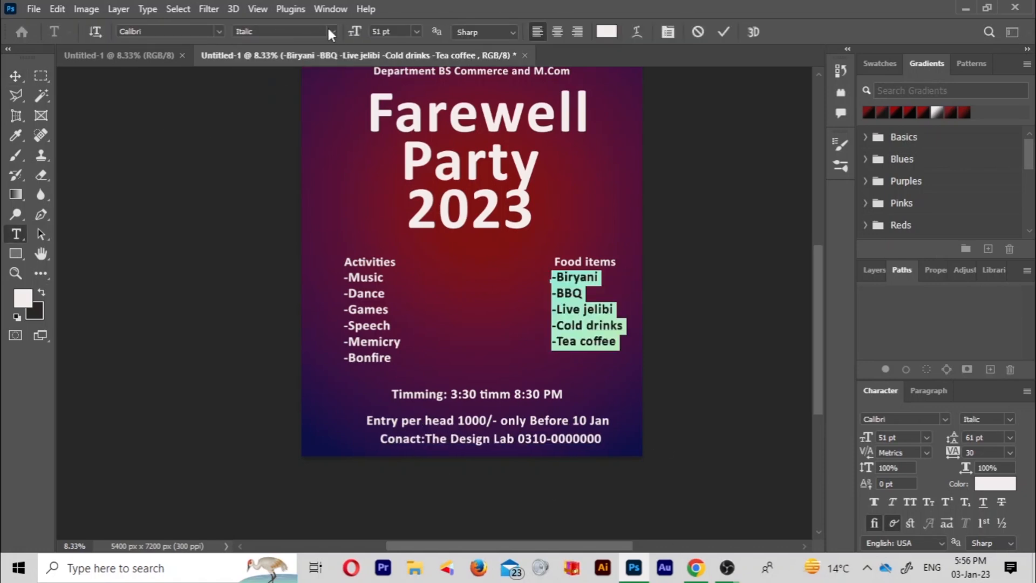
# Set the font style of both the food list and the activities list to Italic.
pyautogui.click(331, 33)
pyautogui.click(307, 83)
pyautogui.click(15, 76)
pyautogui.doubleClick(364, 326)
pyautogui.click(332, 32)
pyautogui.click(307, 83)
pyautogui.click(15, 76)
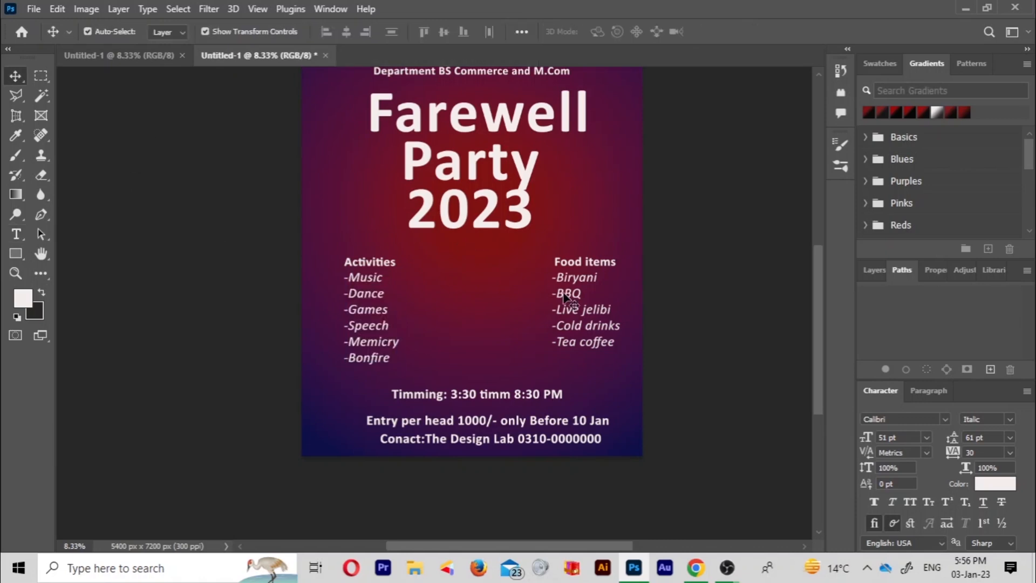
# Move the Farewell Party 2023 title up slightly and scale the department line.
pyautogui.scroll(2, 564, 298)
pyautogui.moveTo(478, 215); pyautogui.dragTo(482, 201)
pyautogui.click(15, 76)
pyautogui.click(471, 120)
pyautogui.moveTo(568, 115); pyautogui.dragTo(638, 109)
pyautogui.click(15, 76)
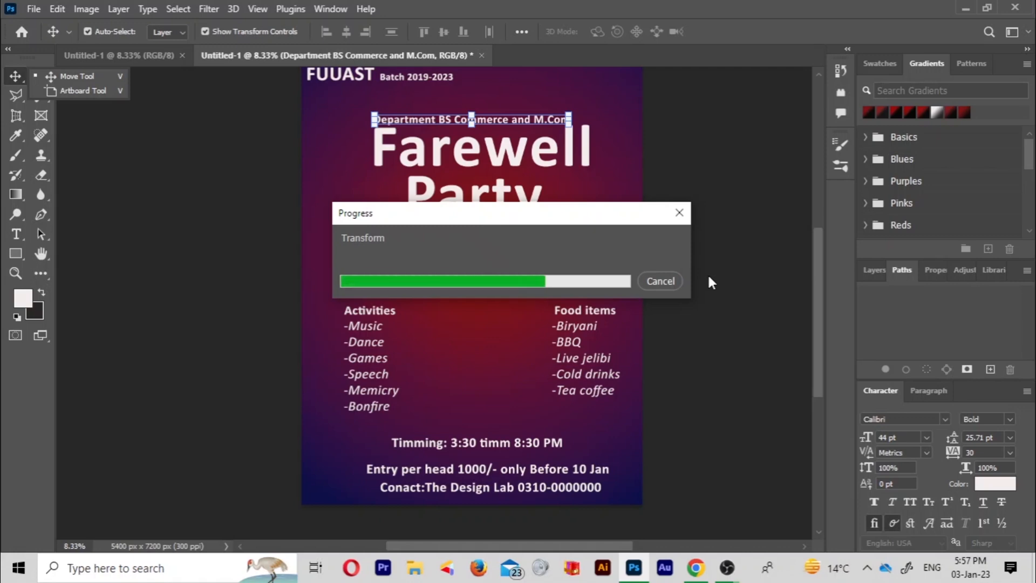
# Move the department line up above the title and scale its text to about 56 pt.
pyautogui.moveTo(462, 116); pyautogui.dragTo(397, 102)
pyautogui.moveTo(504, 101); pyautogui.dragTo(559, 99)
pyautogui.click(15, 76)
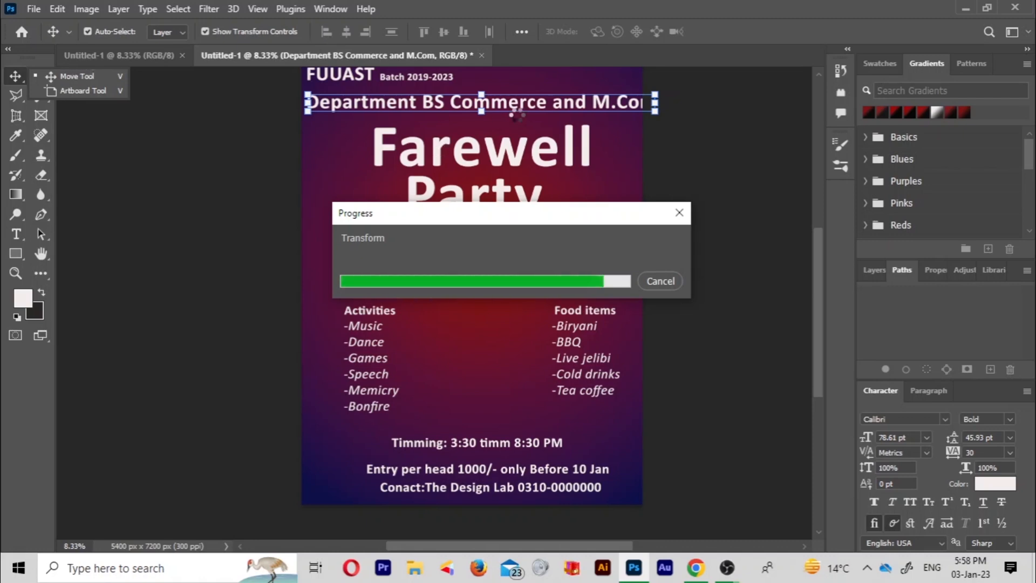
pyautogui.click(80, 77)
pyautogui.moveTo(458, 107); pyautogui.dragTo(483, 108)
pyautogui.moveTo(482, 112); pyautogui.dragTo(481, 109)
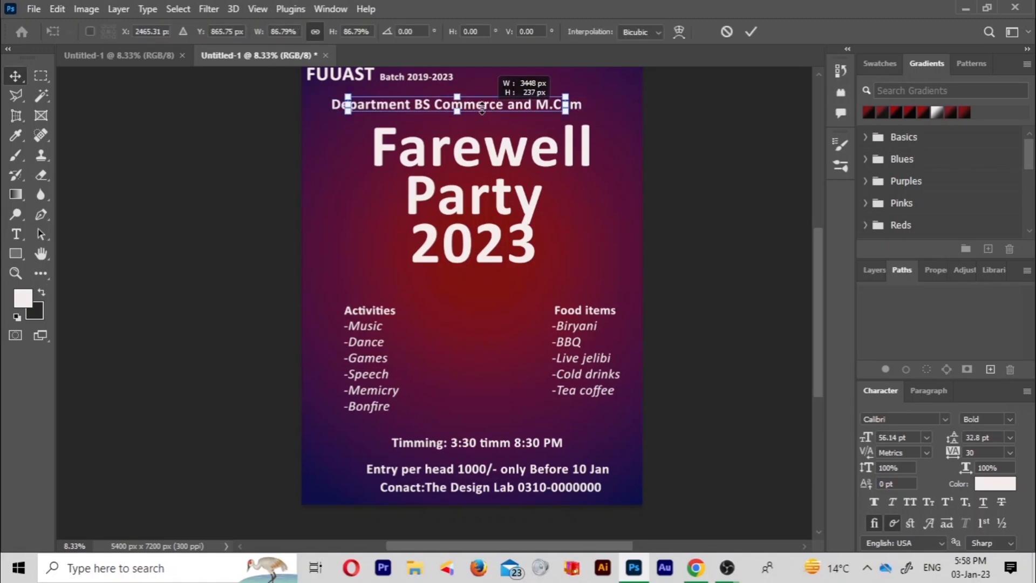
pyautogui.click(727, 32)
# Move the title up slightly, reduce the department line to about 30.57 pt and place it centered above the title.
pyautogui.moveTo(502, 157)
pyautogui.mouseDown()
pyautogui.moveTo(512, 143)
pyautogui.moveTo(494, 150)
pyautogui.mouseUp()
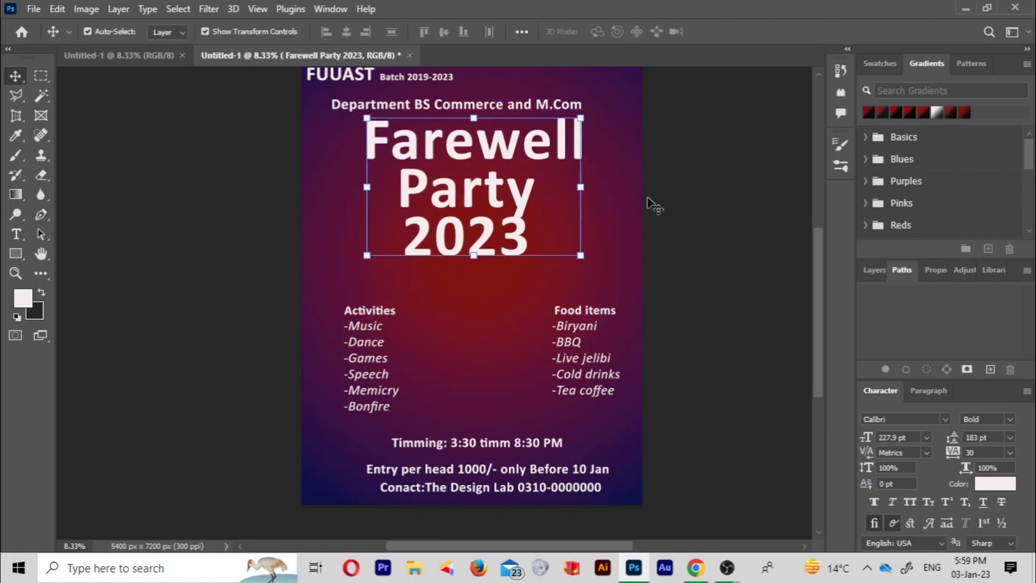
pyautogui.moveTo(488, 108); pyautogui.dragTo(505, 107)
pyautogui.doubleClick(503, 106)
pyautogui.moveTo(355, 31); pyautogui.dragTo(345, 32)
pyautogui.click(15, 76)
pyautogui.click(629, 189)
pyautogui.moveTo(459, 109); pyautogui.dragTo(456, 108)
pyautogui.click(226, 172)
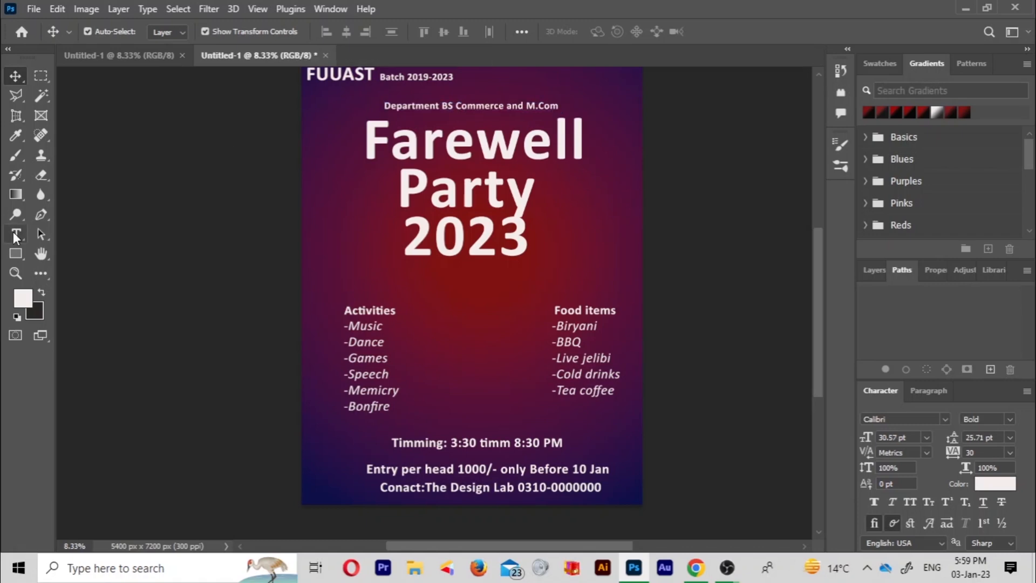
# Add a separate text layer reading "Get Ready" between the title and the two lists.
pyautogui.click(16, 234)
pyautogui.click(497, 343)
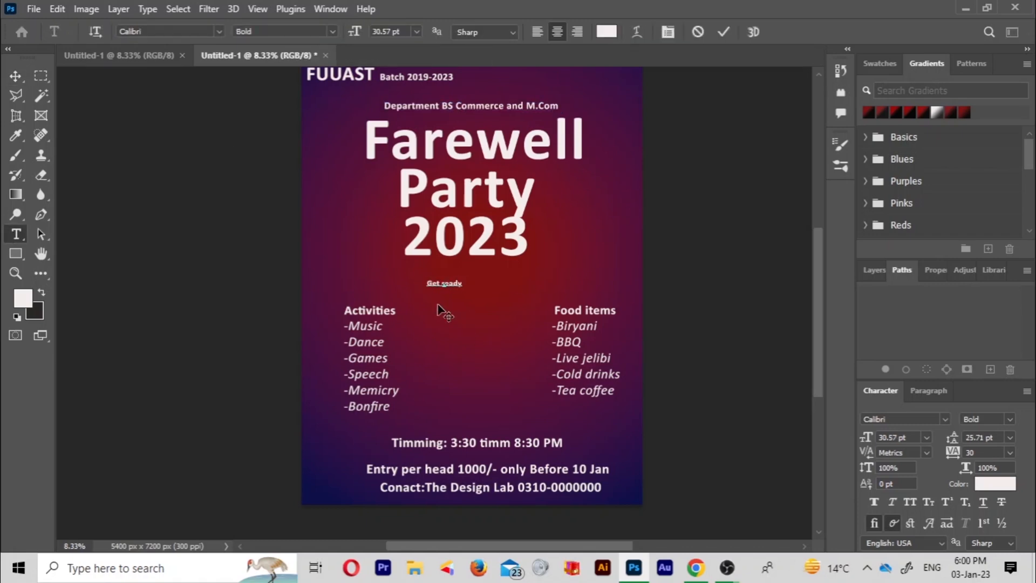
pyautogui.click(15, 76)
pyautogui.click(486, 299)
pyautogui.press('Return')
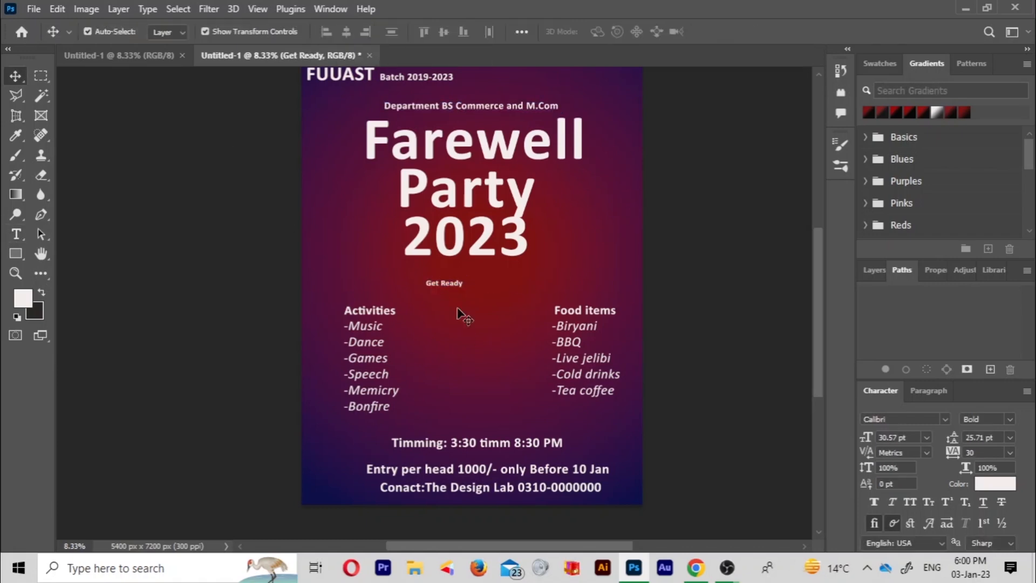
pyautogui.press('t')
pyautogui.click(452, 284)
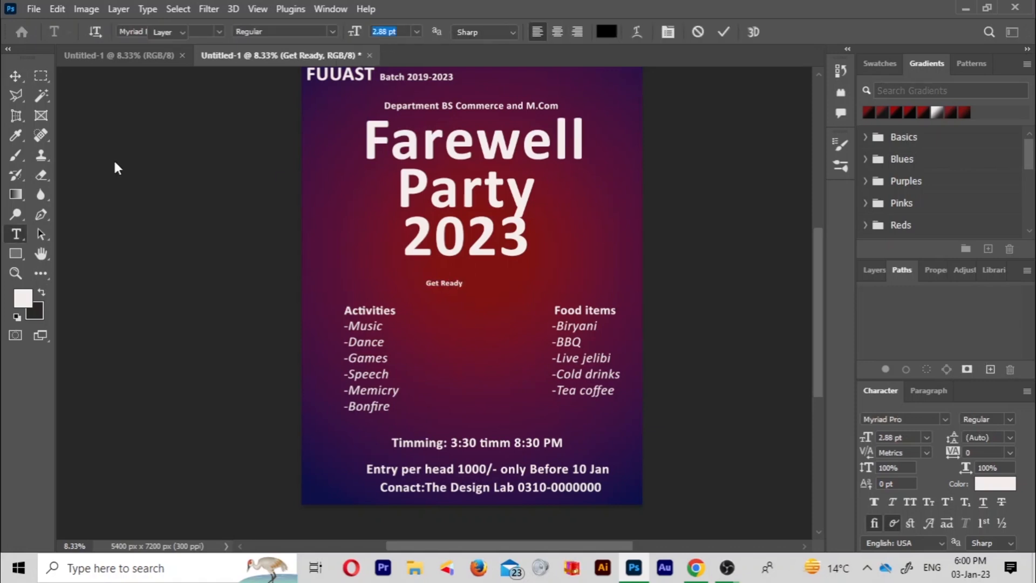
pyautogui.click(16, 76)
pyautogui.doubleClick(467, 280)
pyautogui.moveTo(470, 285); pyautogui.dragTo(16, 77)
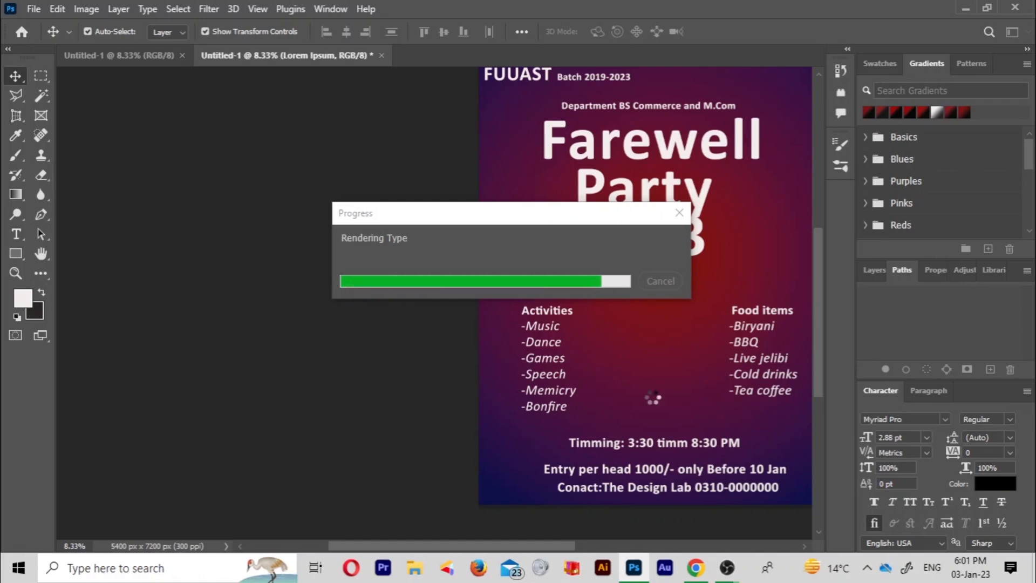
pyautogui.click(698, 32)
pyautogui.press('Delete')
pyautogui.hscroll(3, 518, 303)
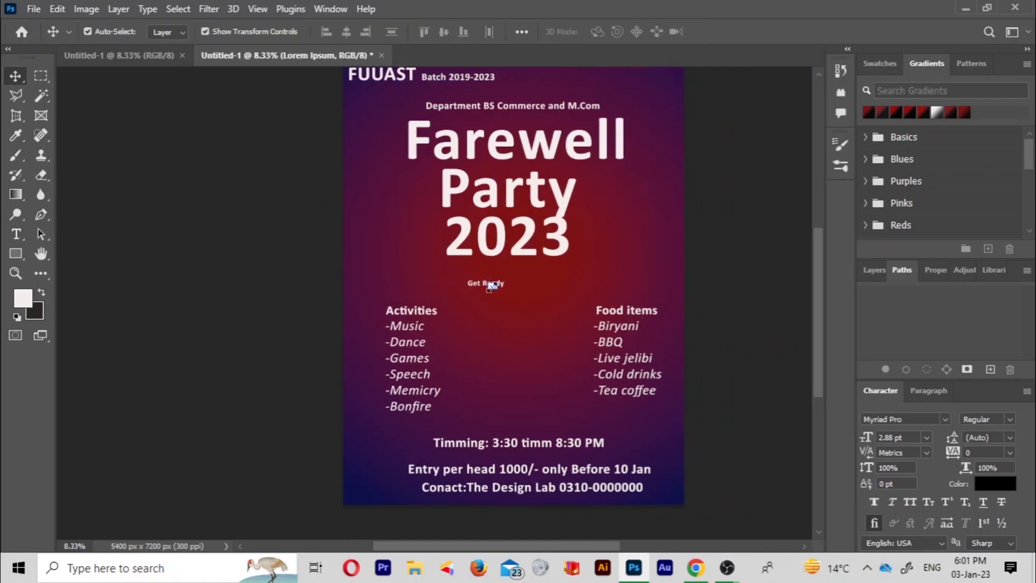
# Scale the "Get Ready" text up to about 58.1 pt.
pyautogui.doubleClick(490, 283)
pyautogui.press('Escape')
pyautogui.click(143, 162)
pyautogui.hotkey('ctrl', 't')
pyautogui.moveTo(506, 288); pyautogui.dragTo(536, 288)
pyautogui.press('Return')
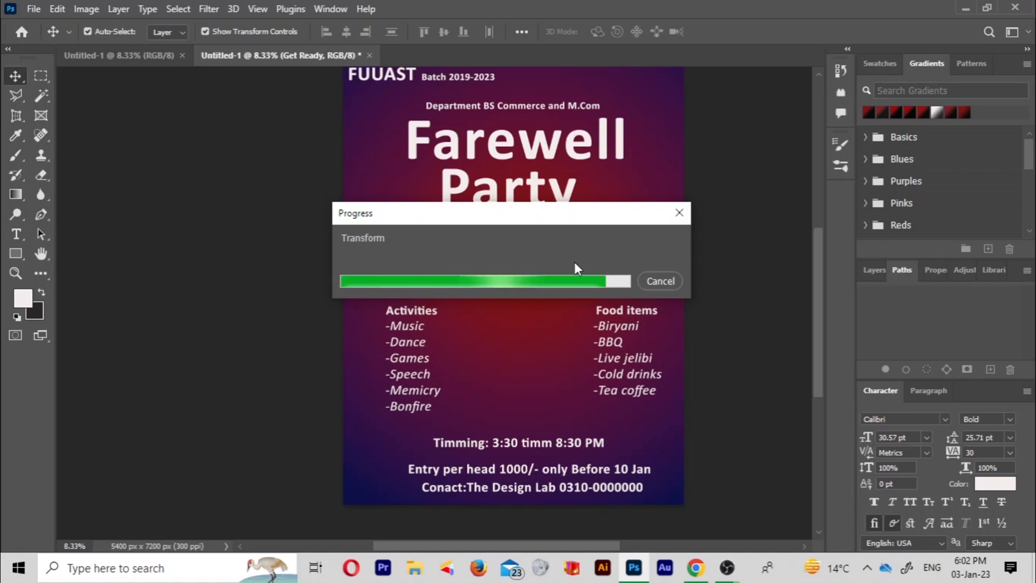
pyautogui.hotkey('ctrl', 't')
pyautogui.press('Return')
pyautogui.press('t')
pyautogui.moveTo(509, 293); pyautogui.dragTo(43, 141)
pyautogui.press('v')
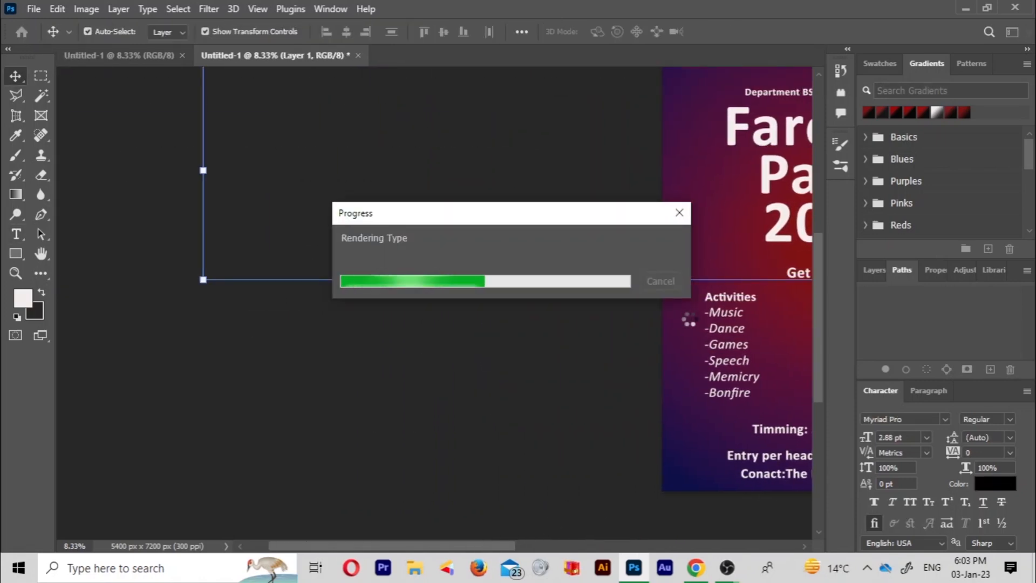
# Change the font of the "Get Ready" text to Brush Script MT.
pyautogui.moveTo(514, 546); pyautogui.dragTo(559, 548)
pyautogui.doubleClick(685, 273)
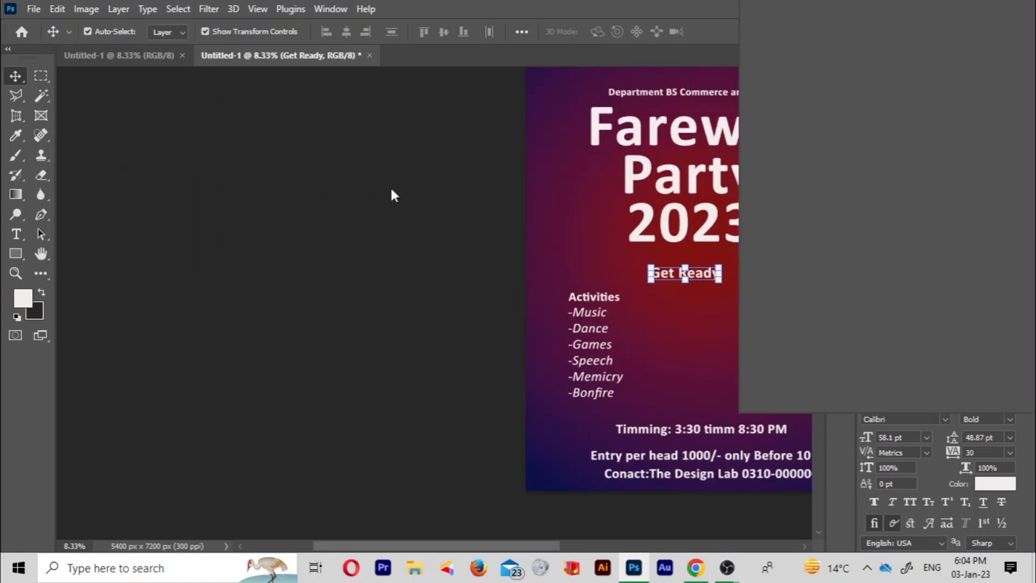
pyautogui.click(219, 31)
pyautogui.scroll(-6, 303, 348)
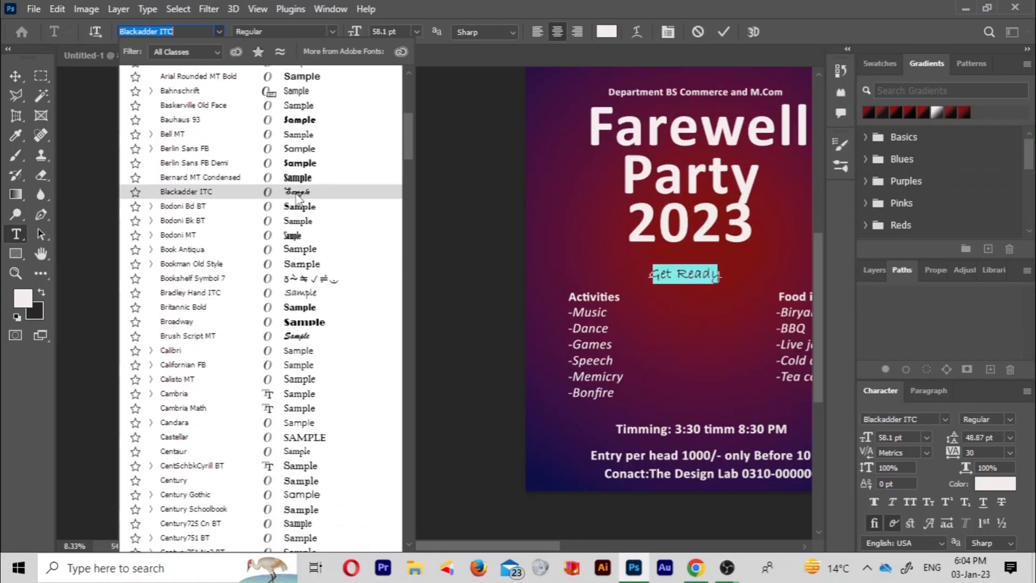
pyautogui.click(307, 338)
# Enlarge the "Get Ready" text to 91 pt and set its anti-aliasing to Smooth.
pyautogui.click(416, 31)
pyautogui.click(397, 224)
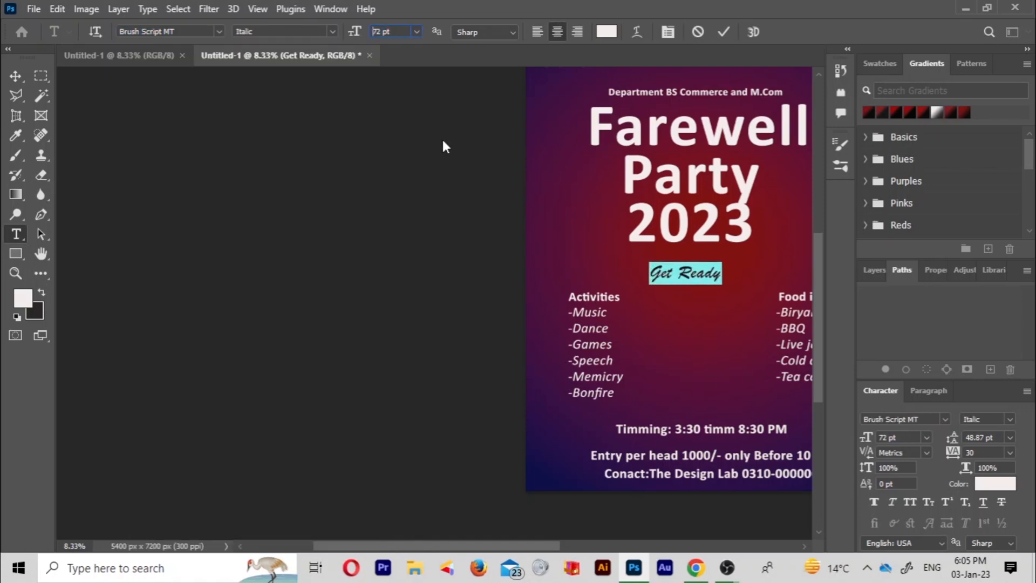
pyautogui.click(499, 32)
pyautogui.click(490, 58)
pyautogui.click(16, 76)
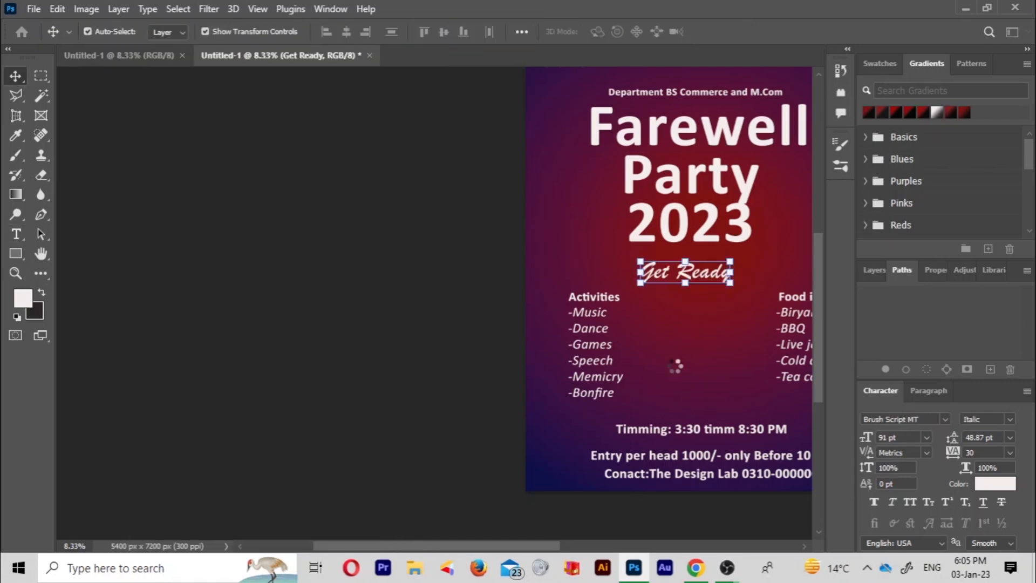
# Nudge the FUUAST Batch 2019-2023 line inward from the poster's left edge and shift "Get Ready" slightly right beneath 2023.
pyautogui.click(678, 365)
pyautogui.moveTo(678, 366); pyautogui.dragTo(552, 426)
pyautogui.click(458, 123)
pyautogui.moveTo(457, 124); pyautogui.dragTo(462, 125)
pyautogui.scroll(1, 457, 134)
pyautogui.click(562, 372)
pyautogui.scroll(-4, 562, 372)
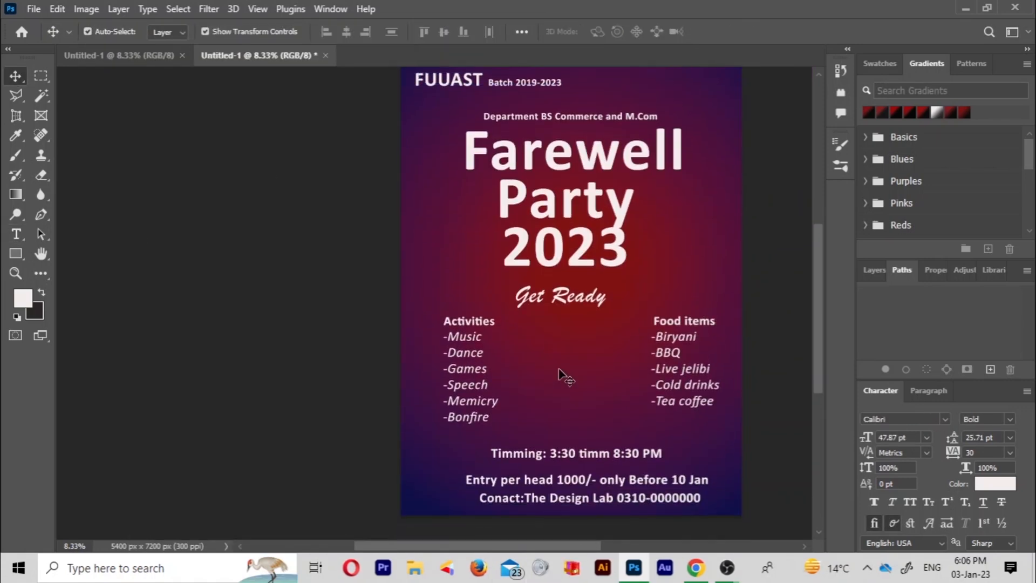
pyautogui.moveTo(561, 296); pyautogui.dragTo(565, 296)
pyautogui.click(599, 346)
# Set the size of "2023" in the title to 184 pt.
pyautogui.doubleClick(619, 250)
pyautogui.moveTo(966, 437); pyautogui.dragTo(979, 435)
pyautogui.press('Return')
pyautogui.click(15, 76)
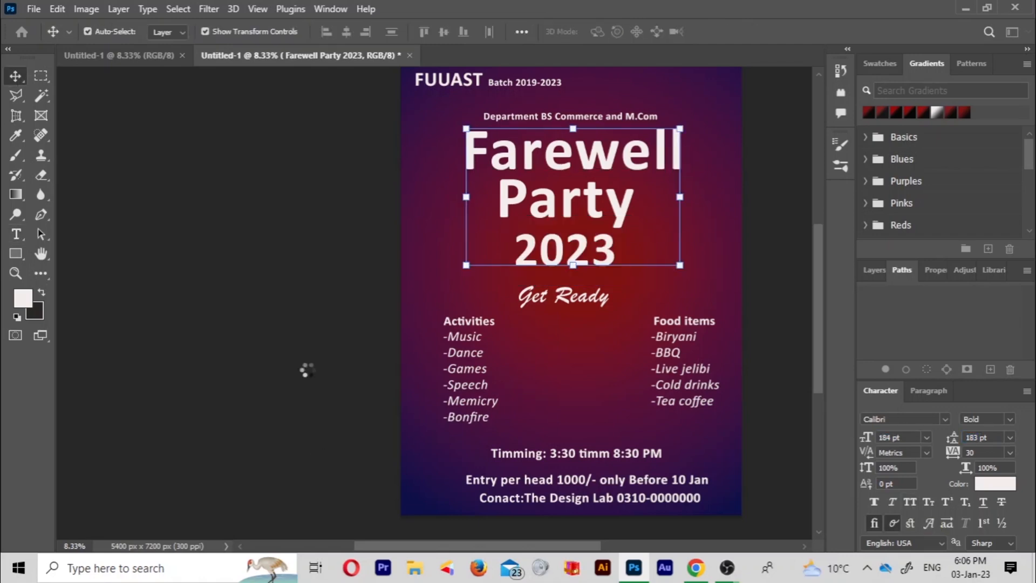
# Change the font of the whole Farewell Party 2023 title to Century Schoolbook Bold.
pyautogui.doubleClick(564, 200)
pyautogui.click(219, 31)
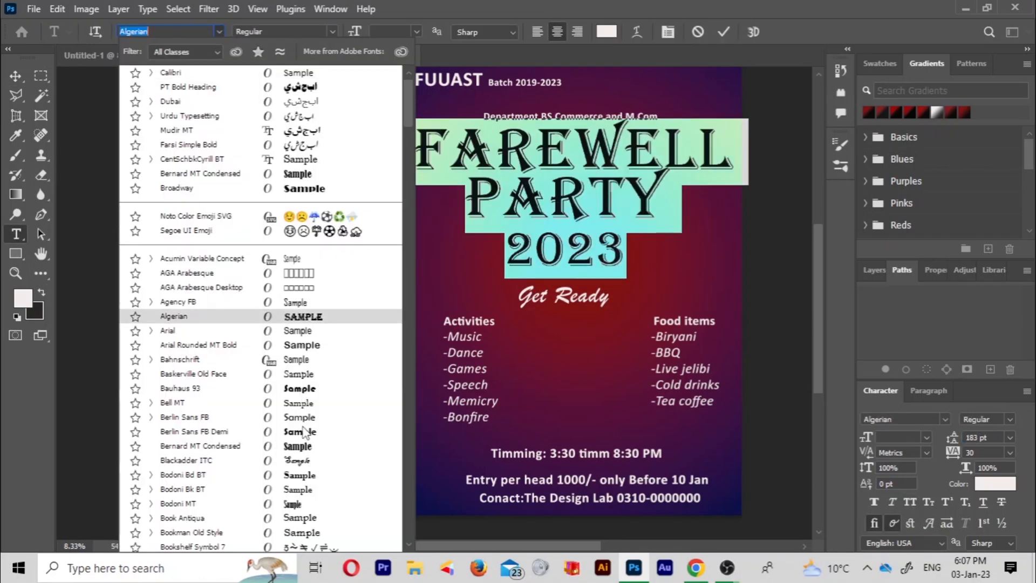
pyautogui.scroll(-5, 305, 435)
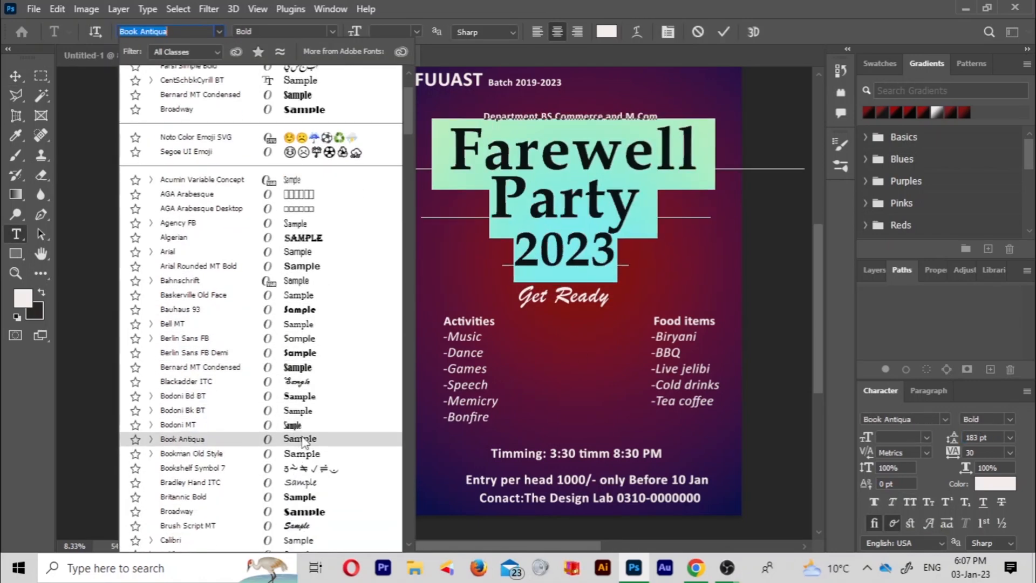
pyautogui.scroll(-9, 299, 488)
pyautogui.click(296, 501)
pyautogui.click(15, 76)
pyautogui.click(516, 329)
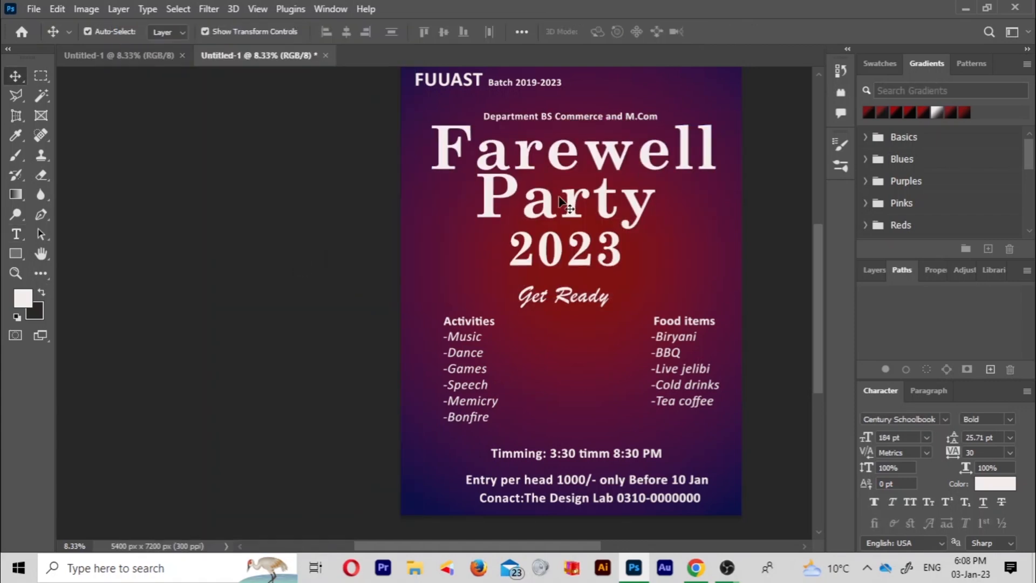
# Adjust the line spacing within the title and slightly reduce the size of "Farewell Party".
pyautogui.doubleClick(562, 203)
pyautogui.moveTo(951, 438); pyautogui.dragTo(955, 449)
pyautogui.click(15, 76)
pyautogui.doubleClick(469, 161)
pyautogui.moveTo(433, 156); pyautogui.dragTo(655, 207)
pyautogui.moveTo(866, 438); pyautogui.dragTo(866, 437)
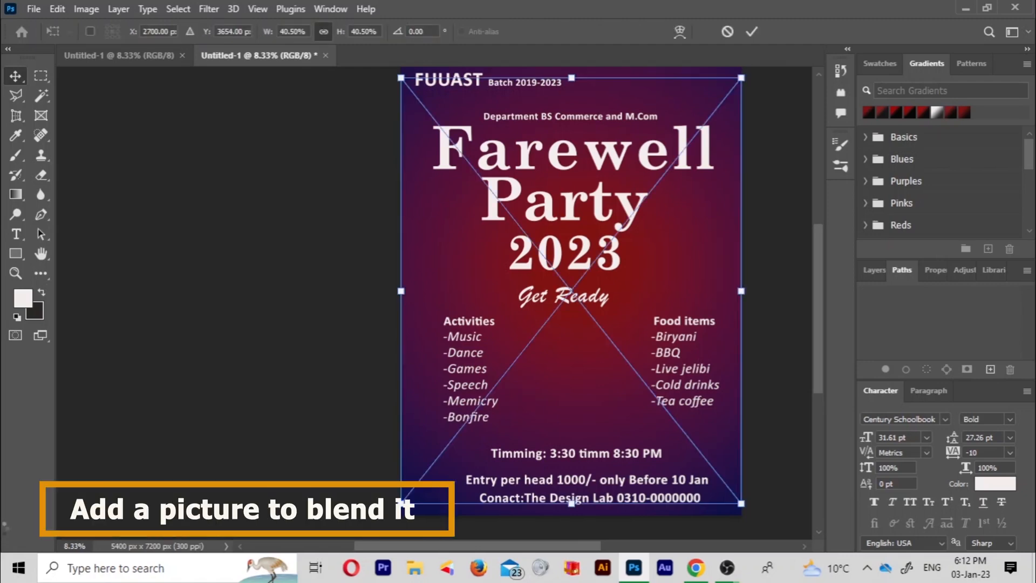
# Place the fireworks picture on the poster and scale it to cover the whole canvas.
pyautogui.press('Return')
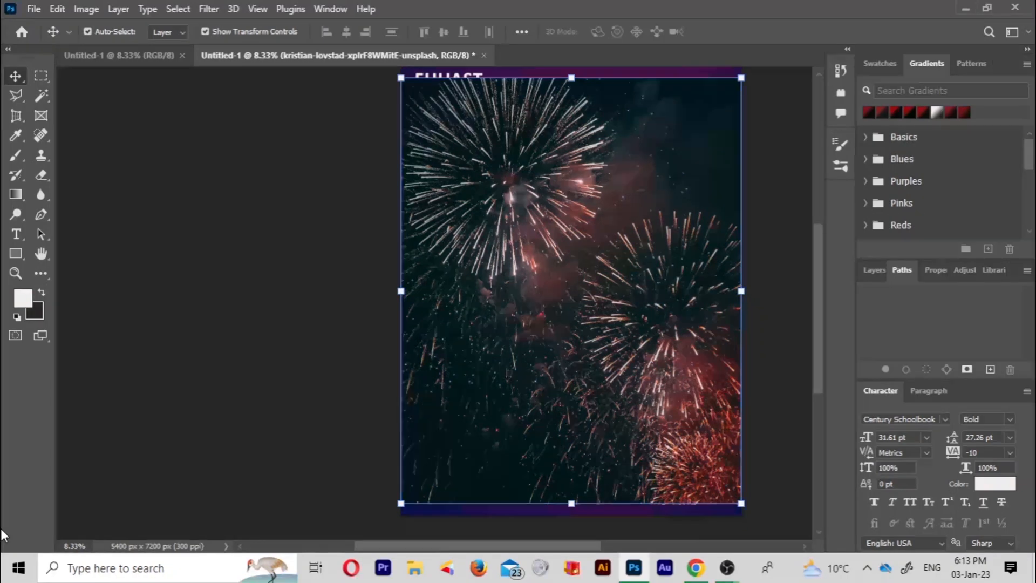
pyautogui.click(880, 273)
pyautogui.moveTo(572, 503); pyautogui.dragTo(308, 421)
pyautogui.press('Return')
pyautogui.scroll(-1, 669, 280)
pyautogui.moveTo(523, 345); pyautogui.dragTo(640, 302)
pyautogui.moveTo(426, 378); pyautogui.dragTo(354, 516)
pyautogui.moveTo(526, 468); pyautogui.dragTo(526, 526)
pyautogui.scroll(2, 518, 226)
pyautogui.moveTo(511, 147); pyautogui.dragTo(512, 168)
pyautogui.scroll(-6, 525, 477)
pyautogui.scroll(-1, 940, 470)
pyautogui.press('Return')
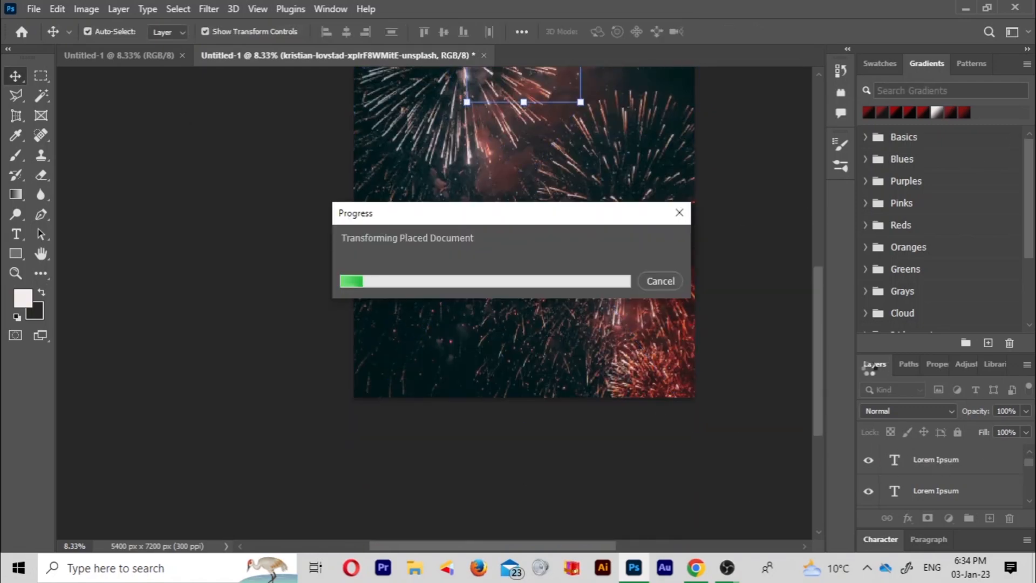
# Detach the layer list and move the fireworks layer below all text layers, directly above the Background.
pyautogui.moveTo(874, 364); pyautogui.dragTo(912, 101)
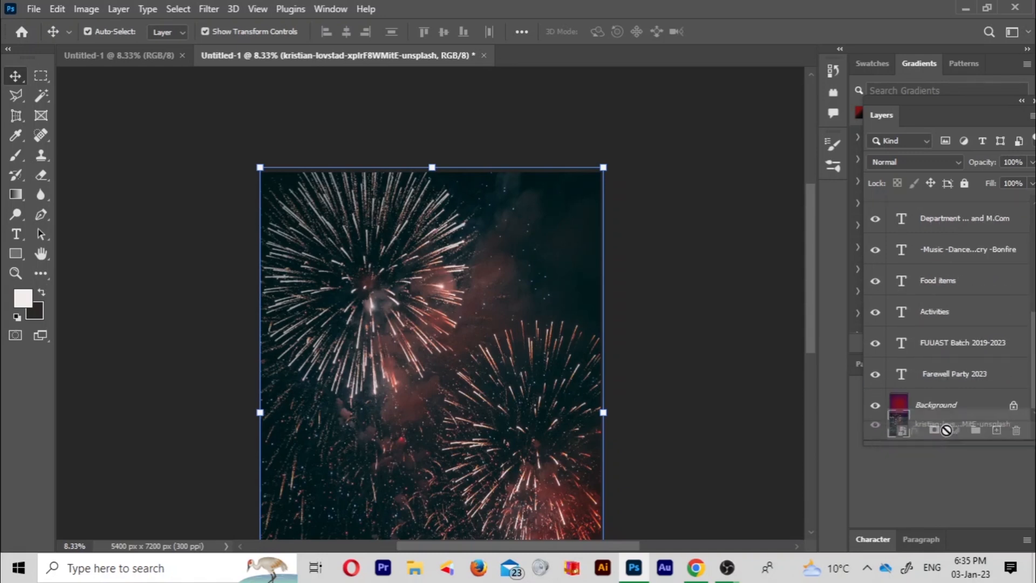
pyautogui.moveTo(925, 348); pyautogui.dragTo(926, 389)
# Preview blend modes such as Linear Burn on the fireworks layer and set it to Color Dodge.
pyautogui.click(958, 162)
pyautogui.moveTo(808, 315); pyautogui.dragTo(808, 348)
pyautogui.click(957, 161)
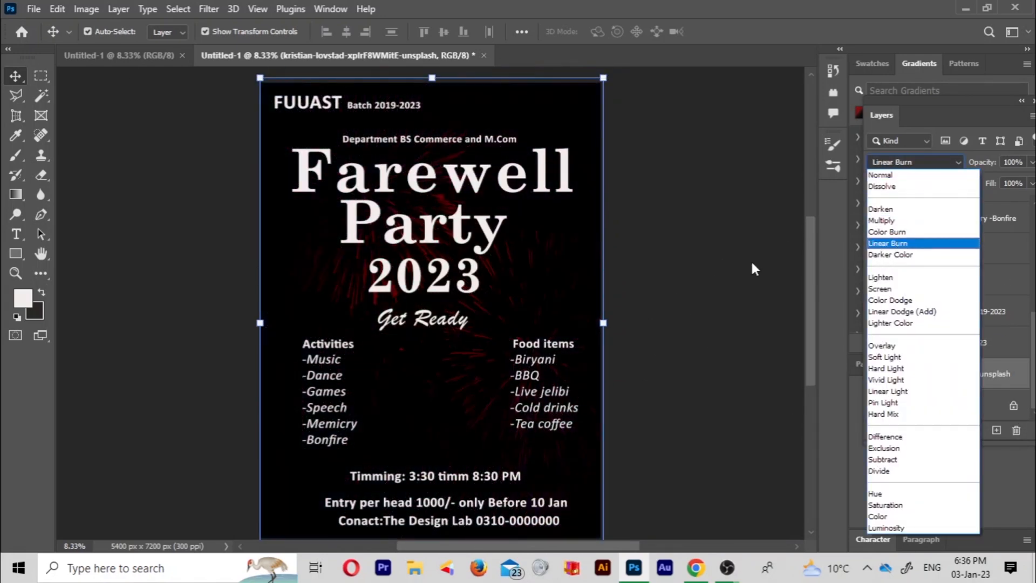
pyautogui.click(957, 162)
pyautogui.click(957, 162)
pyautogui.click(957, 161)
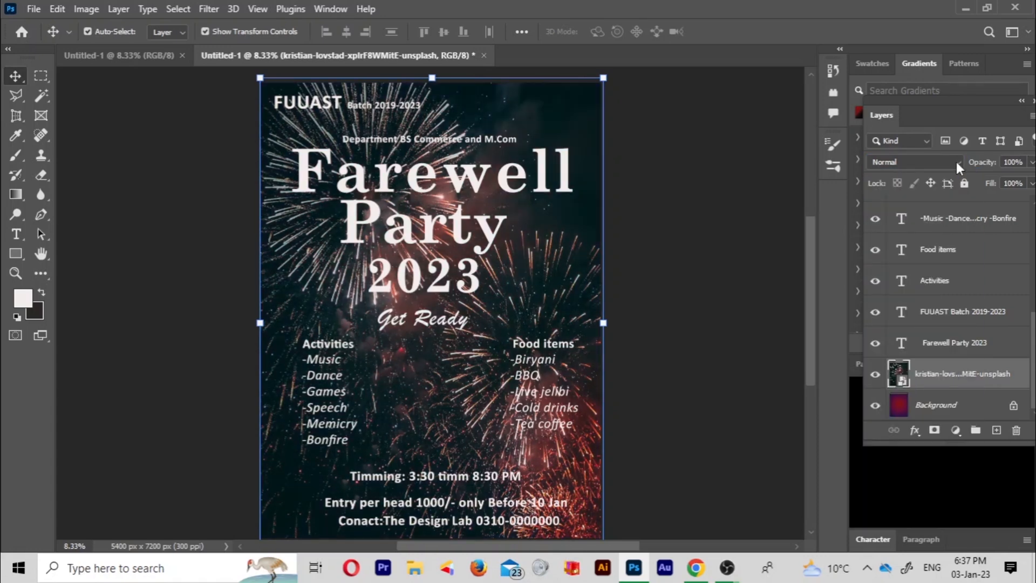
pyautogui.keyDown('ctrl'); pyautogui.click(963, 378); pyautogui.keyUp('ctrl')
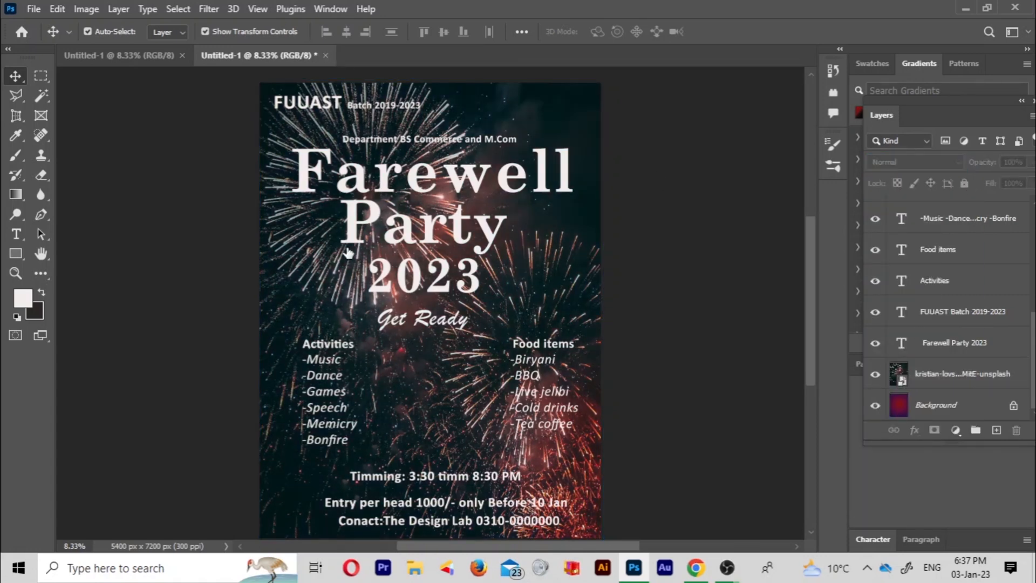
pyautogui.click(963, 373)
pyautogui.click(957, 162)
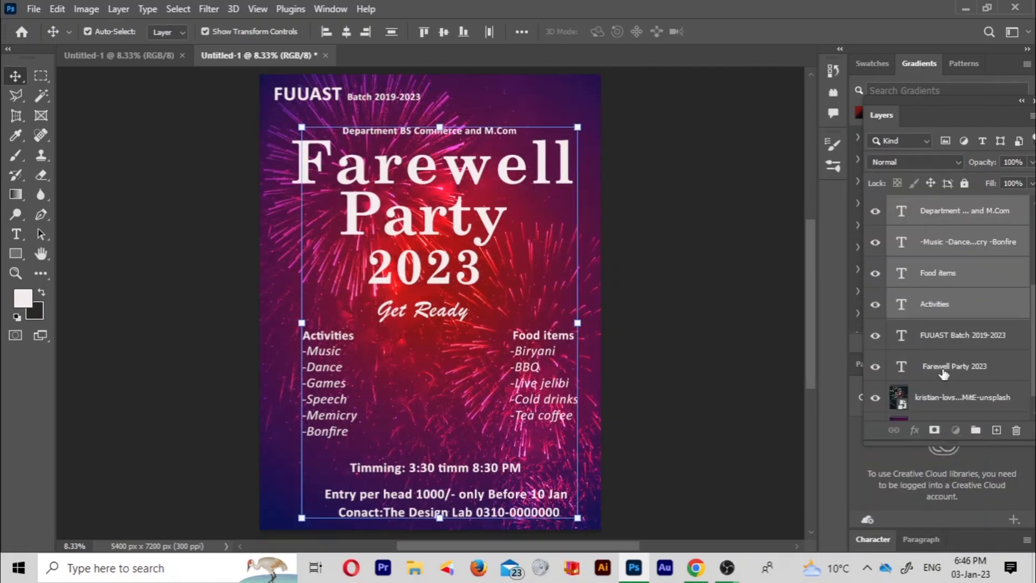
# Select all the text layers down to the title, combine them into one group and check its visibility.
pyautogui.keyDown('shift'); pyautogui.click(943, 373); pyautogui.keyUp('shift')
pyautogui.hotkey('ctrl', 'g')
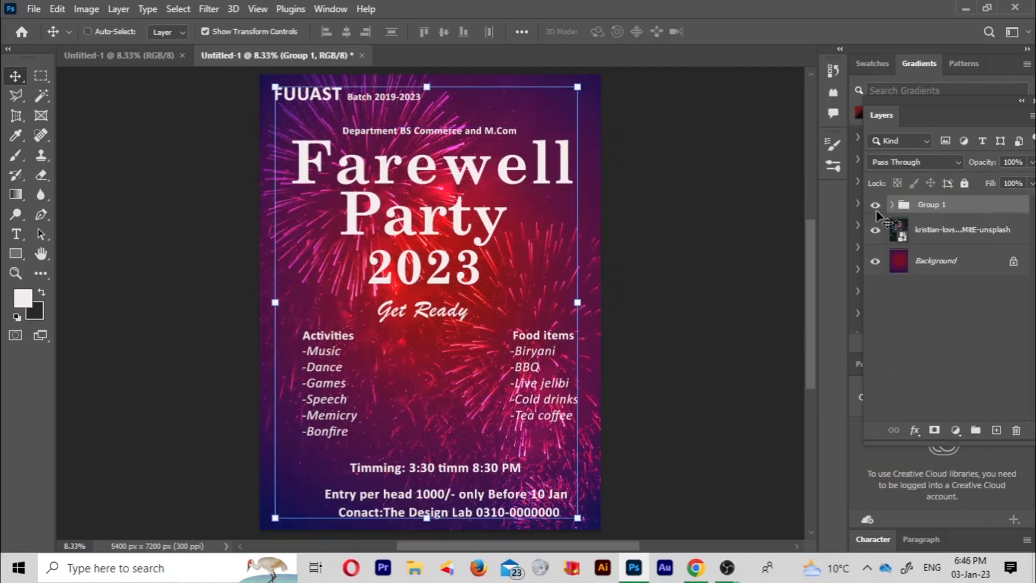
pyautogui.click(875, 205)
# Nudge the title slightly down and right and shift "Get Ready" slightly left beneath it.
pyautogui.moveTo(422, 226); pyautogui.dragTo(427, 228)
pyautogui.click(420, 312)
pyautogui.doubleClick(432, 167)
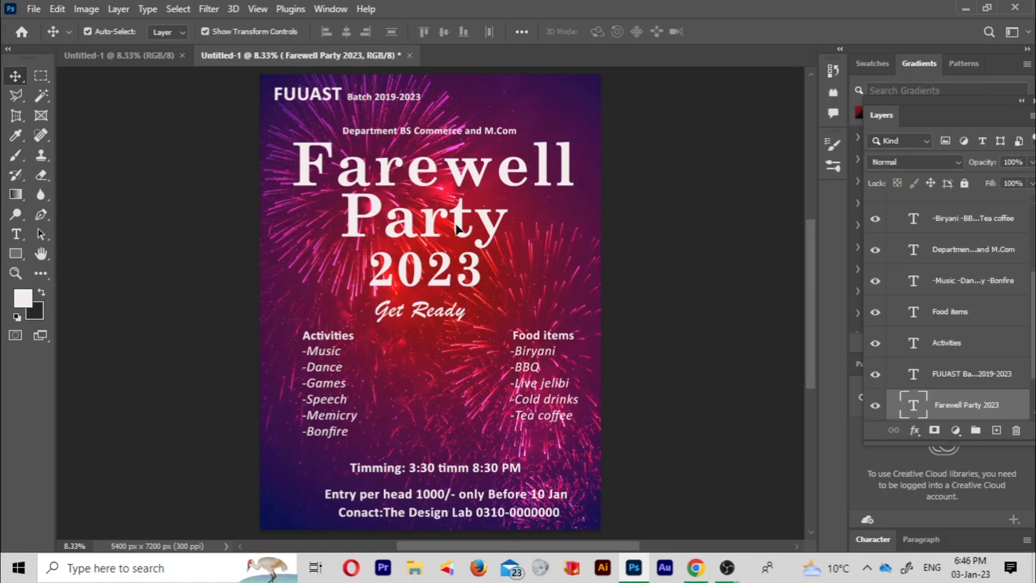
pyautogui.click(651, 173)
pyautogui.press('v')
# Apply a Brightness/Contrast adjustment to the fireworks layer, raising its contrast and keeping the brightness near neutral.
pyautogui.click(407, 108)
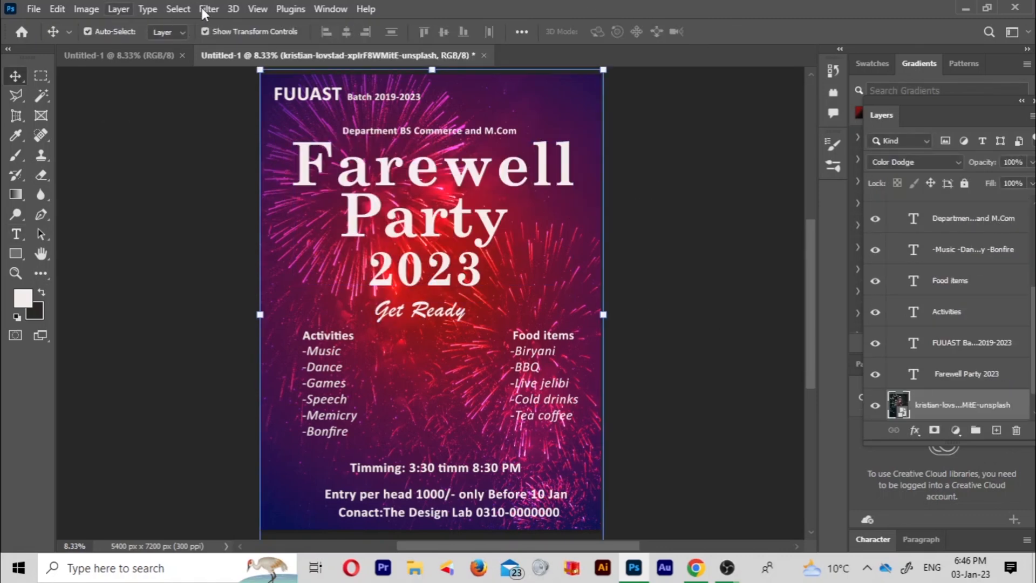
pyautogui.click(87, 9)
pyautogui.moveTo(97, 47)
pyautogui.click(279, 53)
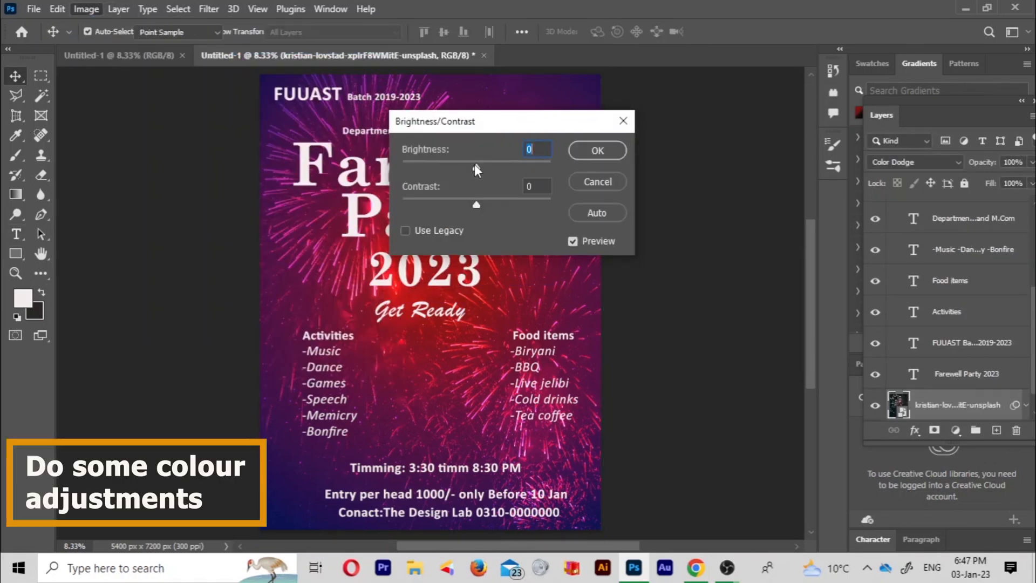
pyautogui.moveTo(476, 166); pyautogui.dragTo(438, 167)
pyautogui.moveTo(476, 205); pyautogui.dragTo(519, 202)
pyautogui.moveTo(438, 167); pyautogui.dragTo(479, 167)
pyautogui.click(599, 152)
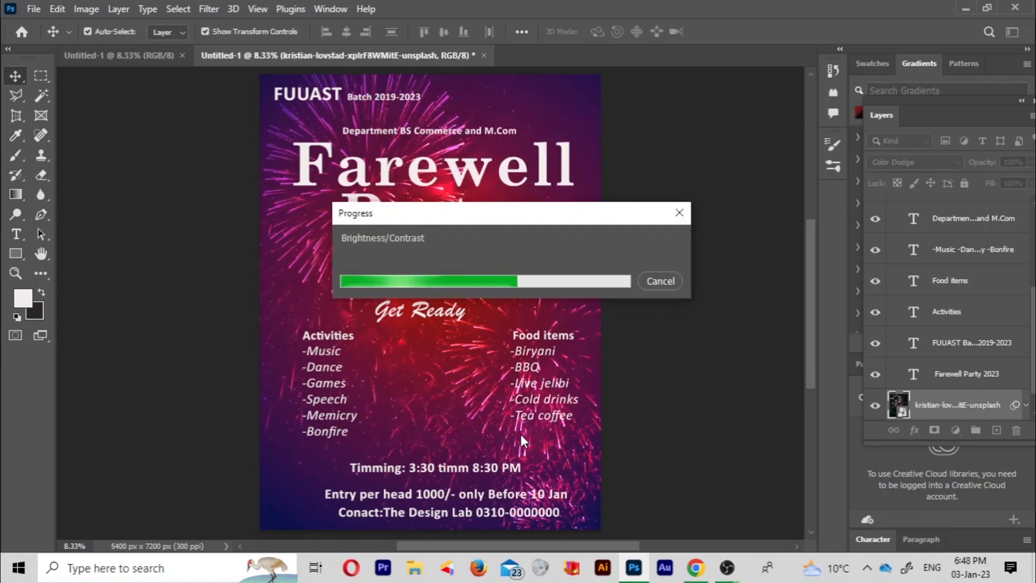
pyautogui.doubleClick(564, 437)
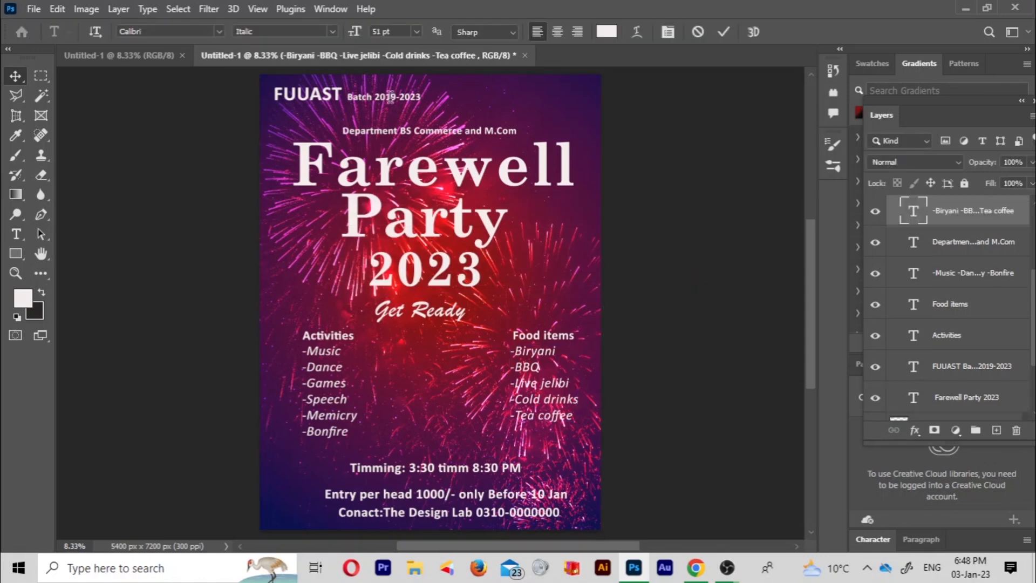
pyautogui.click(262, 32)
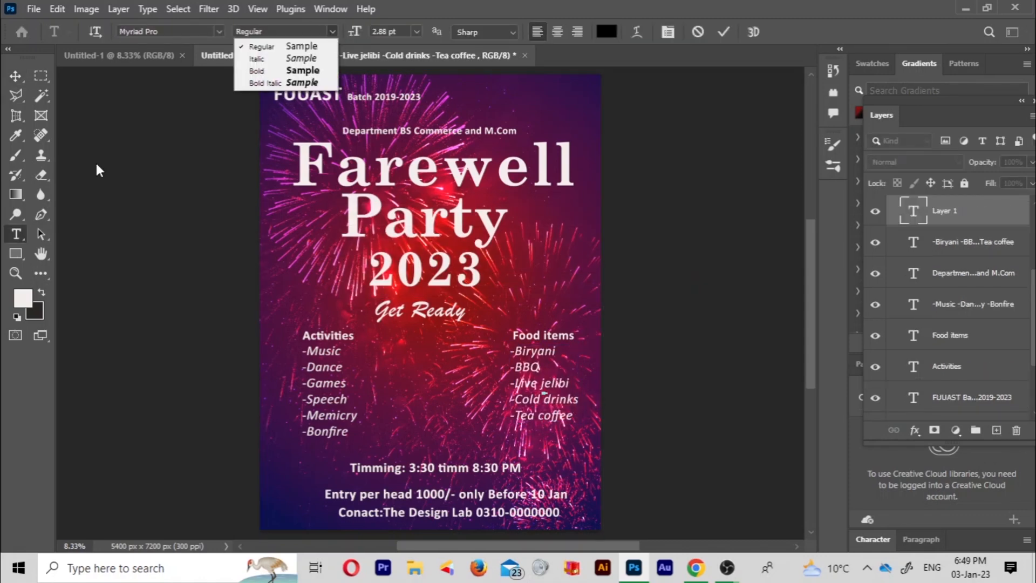
pyautogui.click(285, 70)
pyautogui.click(16, 78)
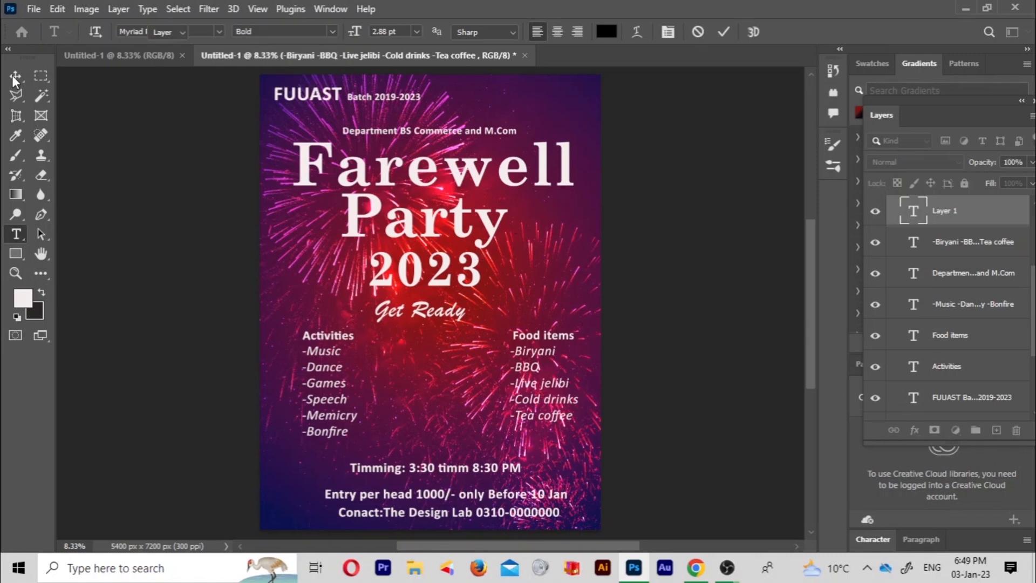
pyautogui.click(544, 393)
pyautogui.click(952, 215)
pyautogui.click(1016, 431)
pyautogui.press('Return')
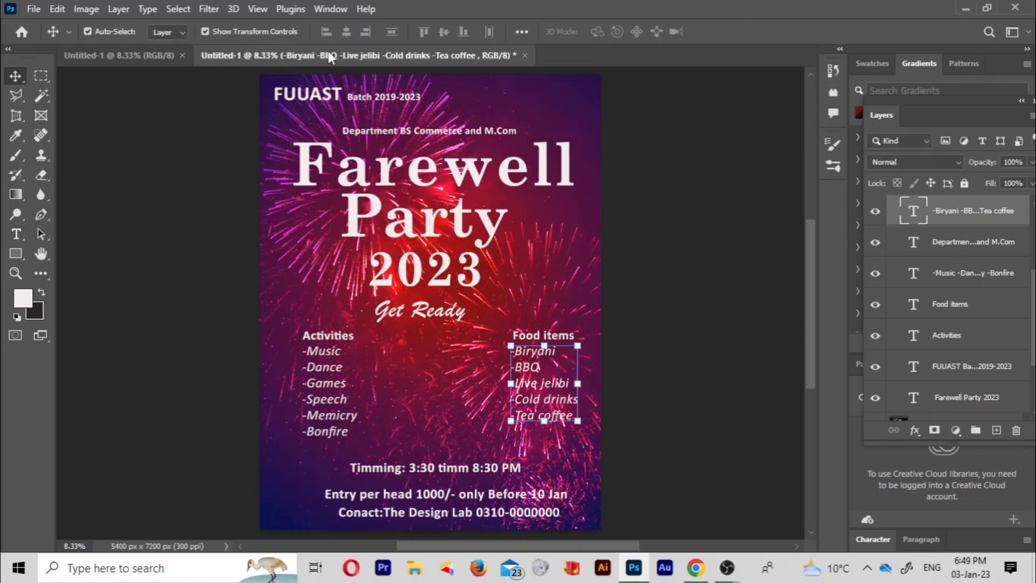
# Change the font style of the whole food list, from Biryani to Tea coffee, from italic to Bold.
pyautogui.doubleClick(548, 393)
pyautogui.hotkey('ctrl', 'a')
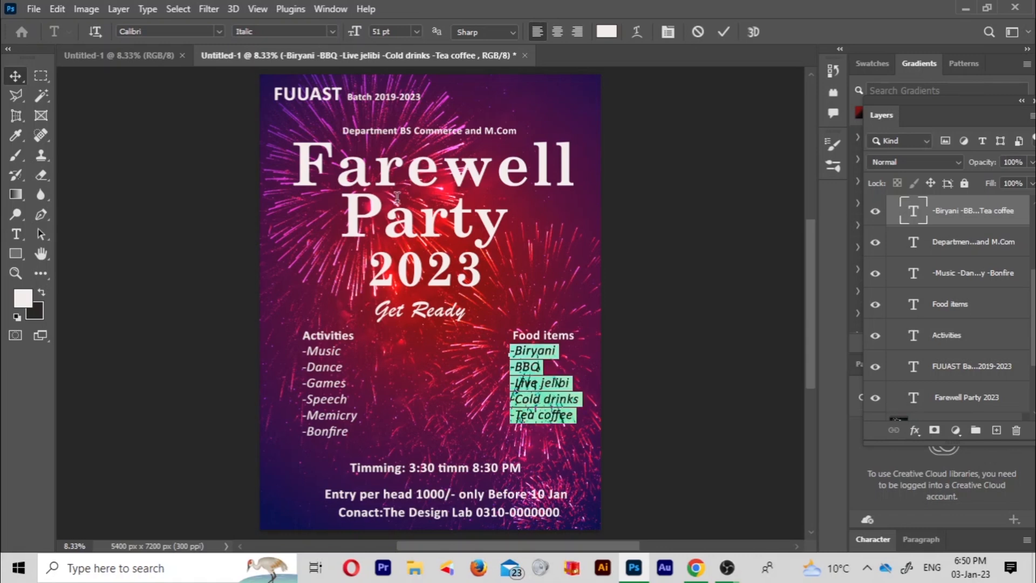
pyautogui.click(333, 32)
pyautogui.click(259, 128)
pyautogui.hotkey('ctrl', 'h')
# Set the whole activities list, from Music to Bonfire, in Bold to match the food list.
pyautogui.click(326, 409)
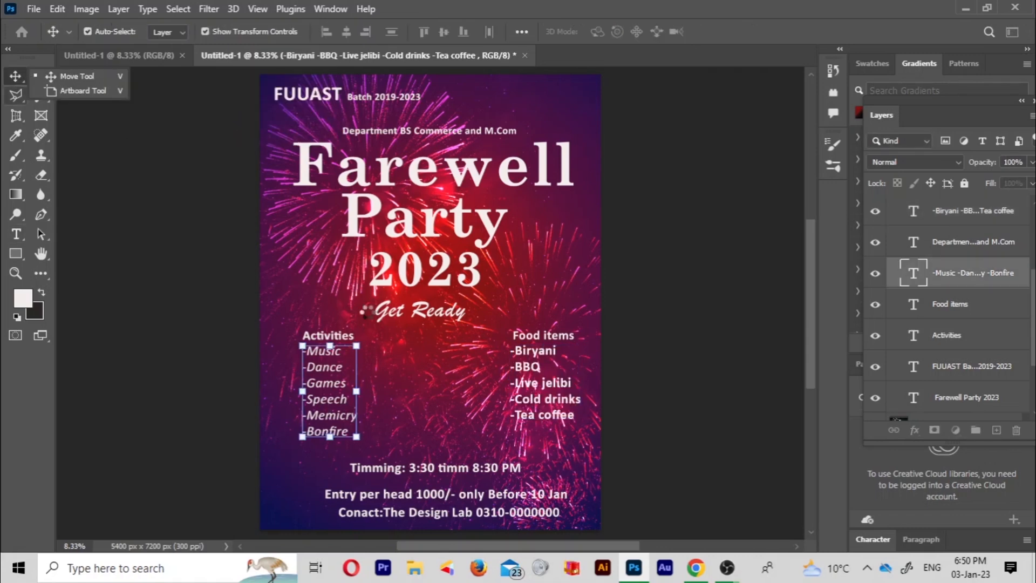
pyautogui.click(72, 91)
pyautogui.press('v')
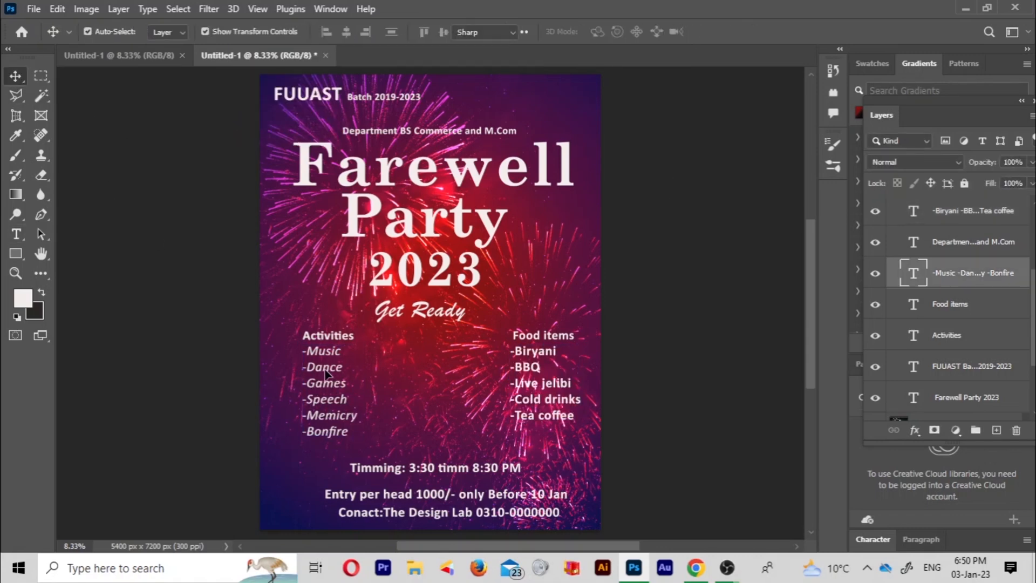
pyautogui.doubleClick(325, 384)
pyautogui.hotkey('ctrl', 'a')
pyautogui.click(333, 33)
pyautogui.click(264, 102)
pyautogui.click(647, 283)
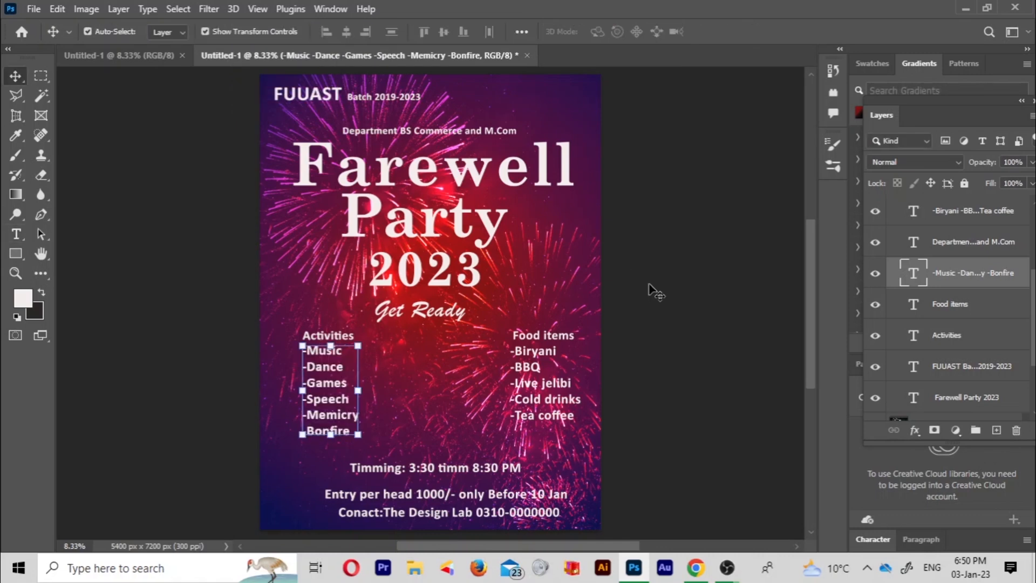
# Increase the font size of the "Get Ready" text slightly beneath the 2023 title.
pyautogui.doubleClick(420, 310)
pyautogui.click(389, 31)
pyautogui.click(16, 77)
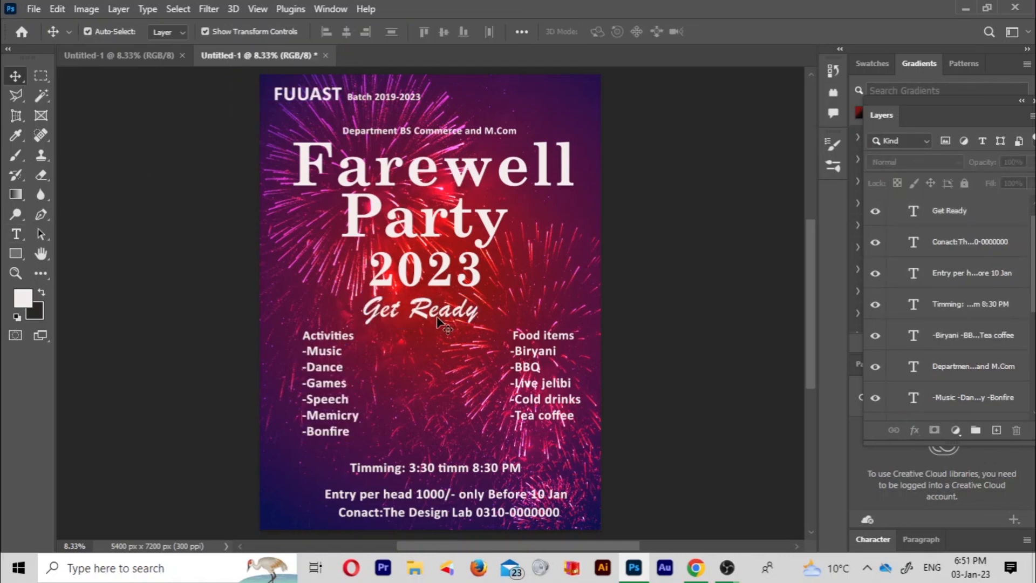
# Start exporting the finished poster.
pyautogui.click(33, 9)
pyautogui.moveTo(81, 243)
pyautogui.click(291, 305)
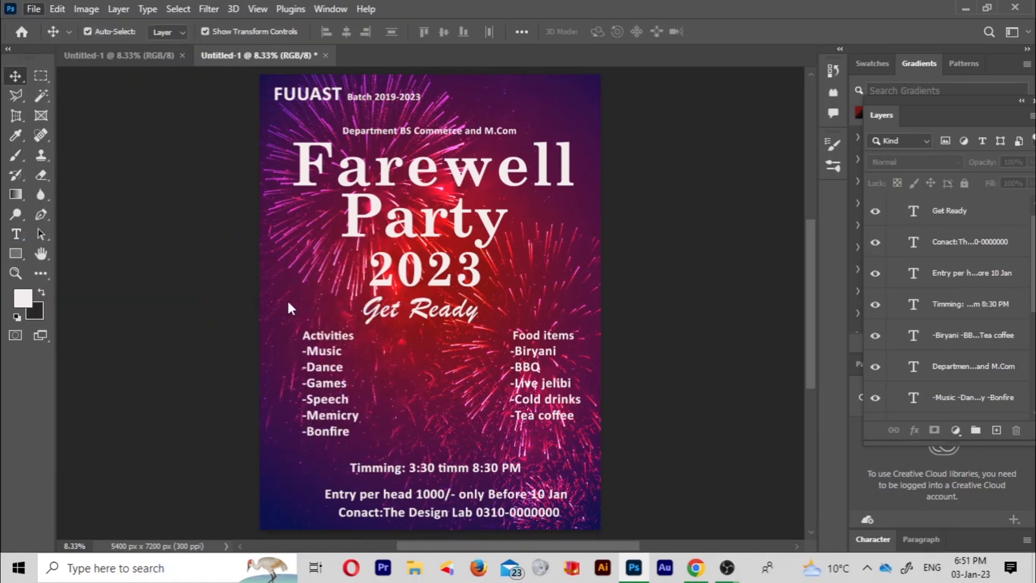